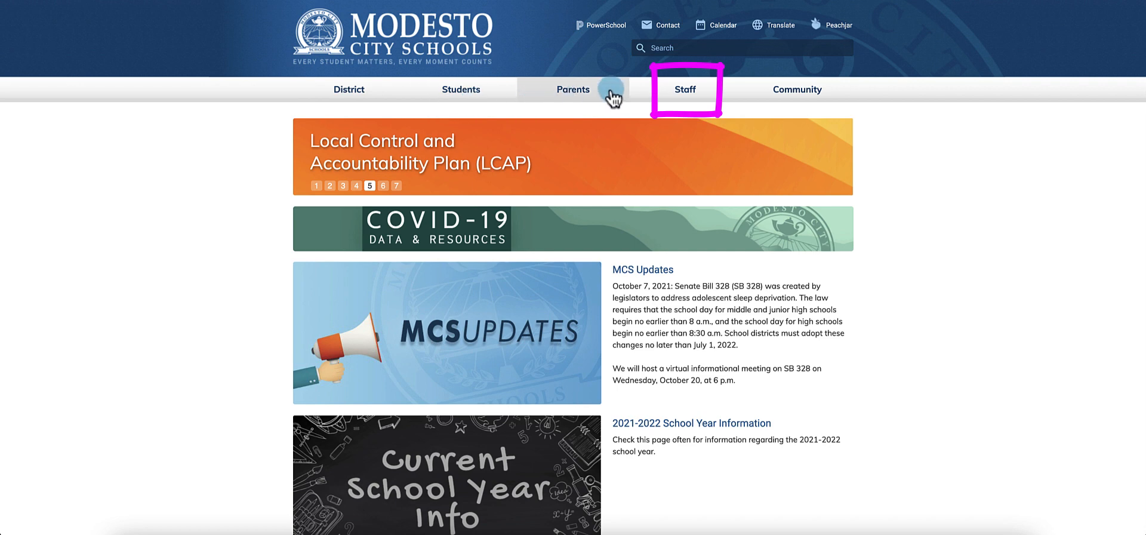
- Open the MCS App Portal from the staff applications page of the Modesto City Schools website
left_click(685, 92)
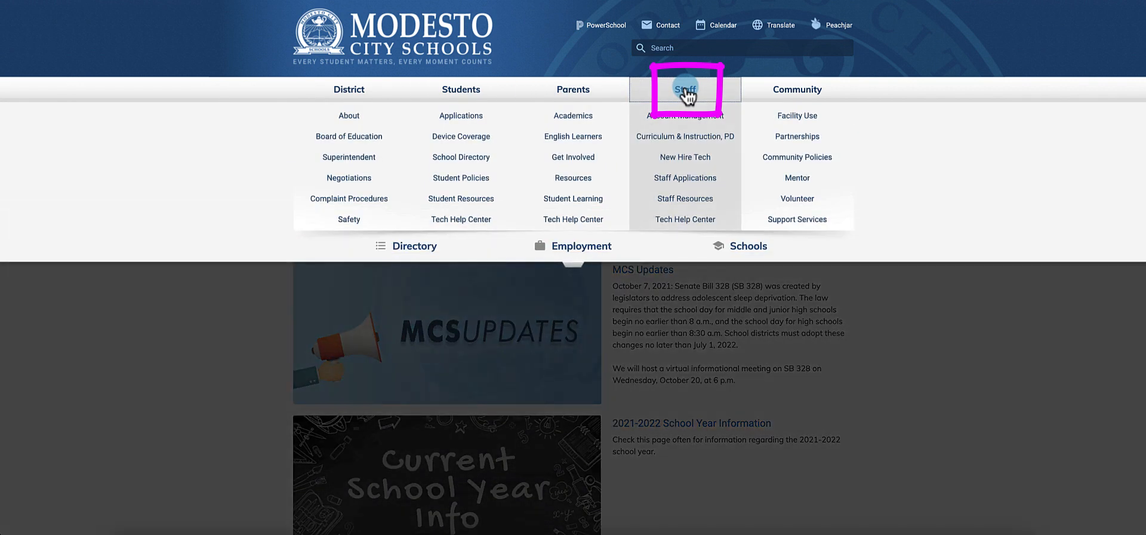
left_click(719, 179)
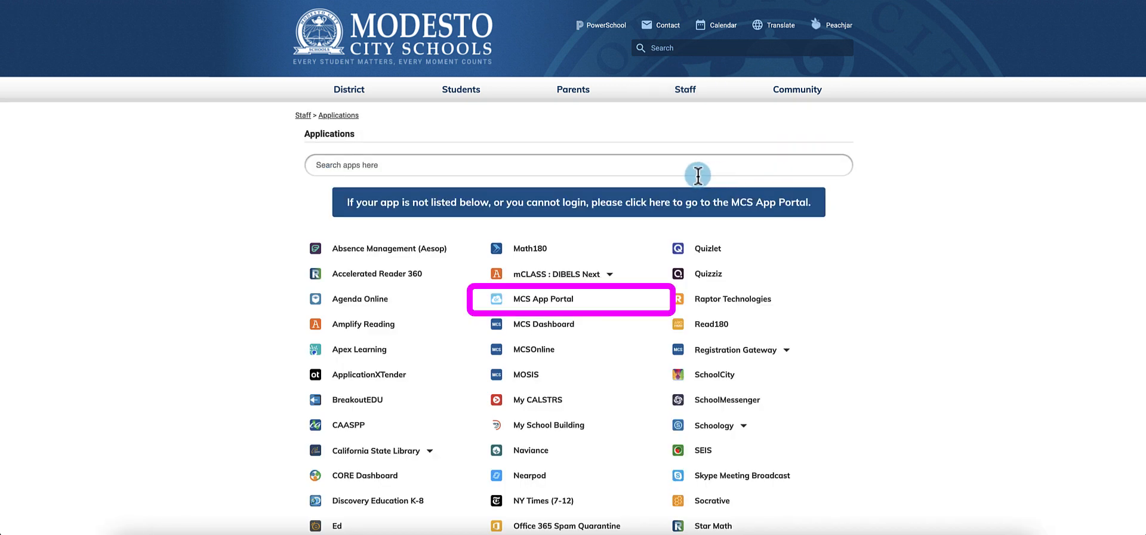
left_click(554, 301)
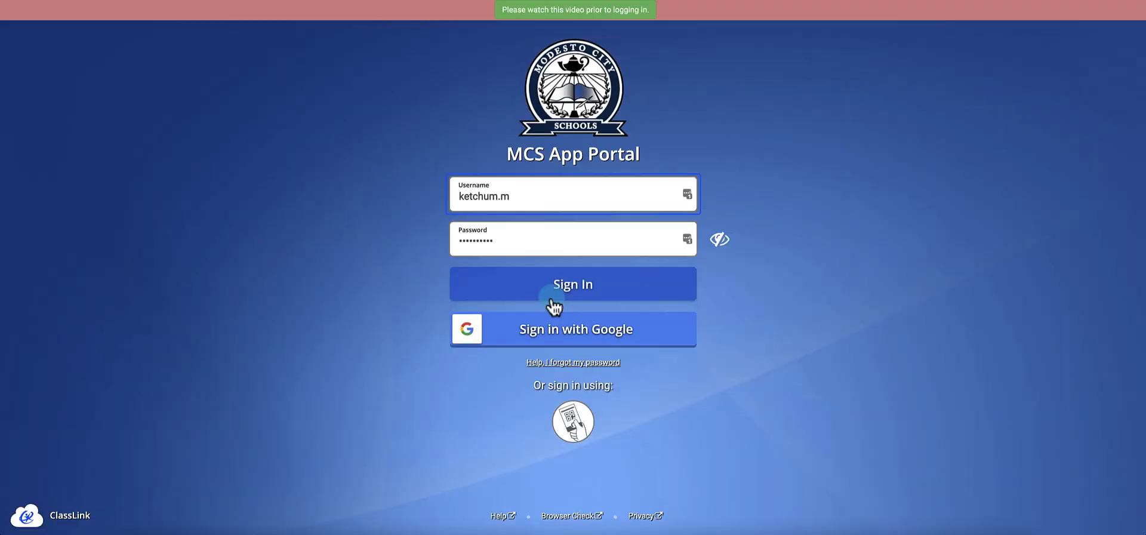
- Sign in to the MCS App Portal with the prefilled username and password
left_click(573, 202)
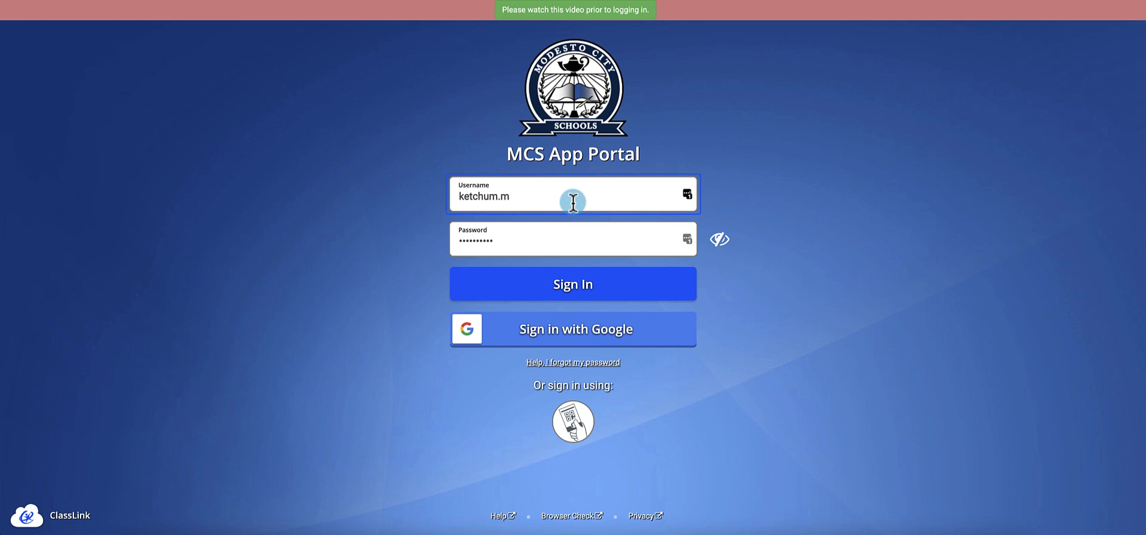
left_click(551, 238)
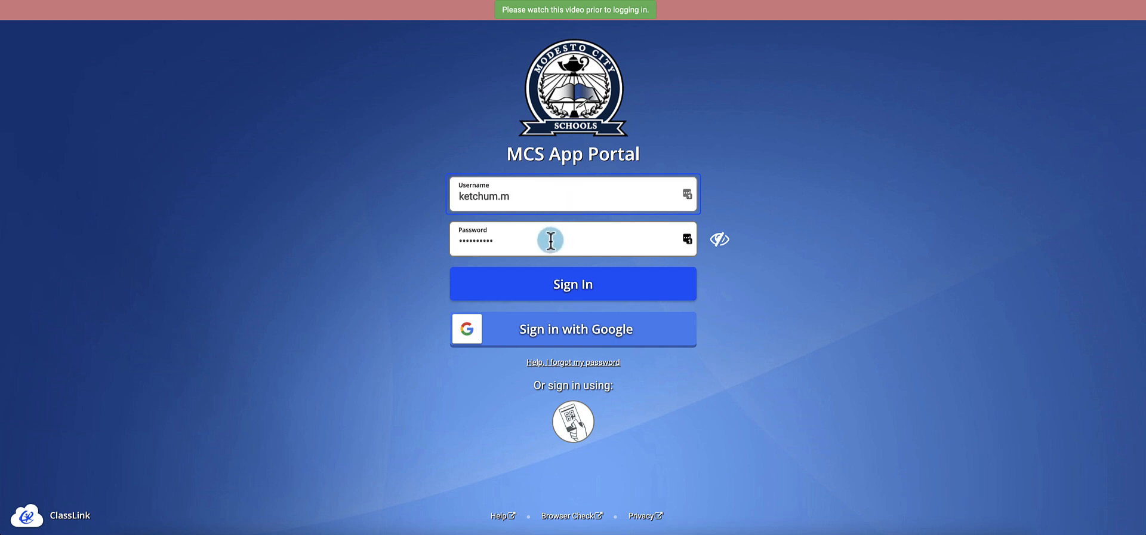
left_click(564, 292)
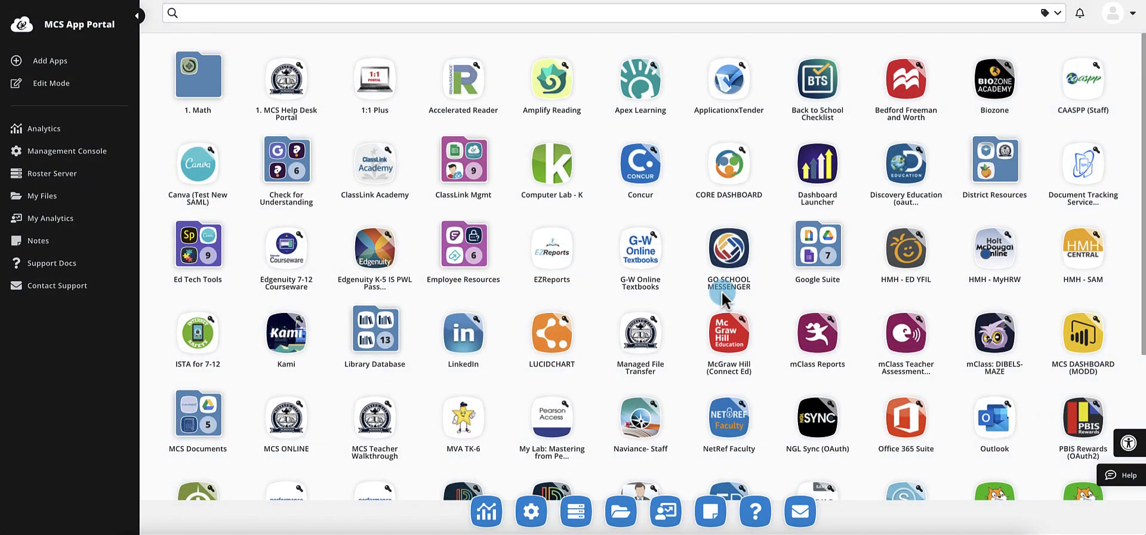
- Launch Schoology from the app portal and log in with the prefilled Modesto City Schools credentials
scroll(721, 291, "down", 2)
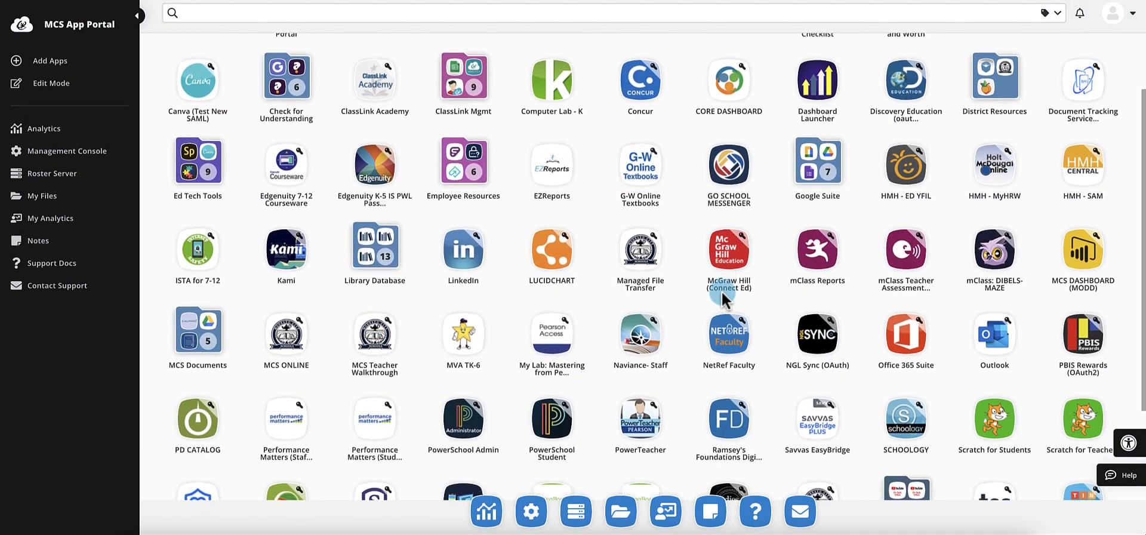
left_click(925, 401)
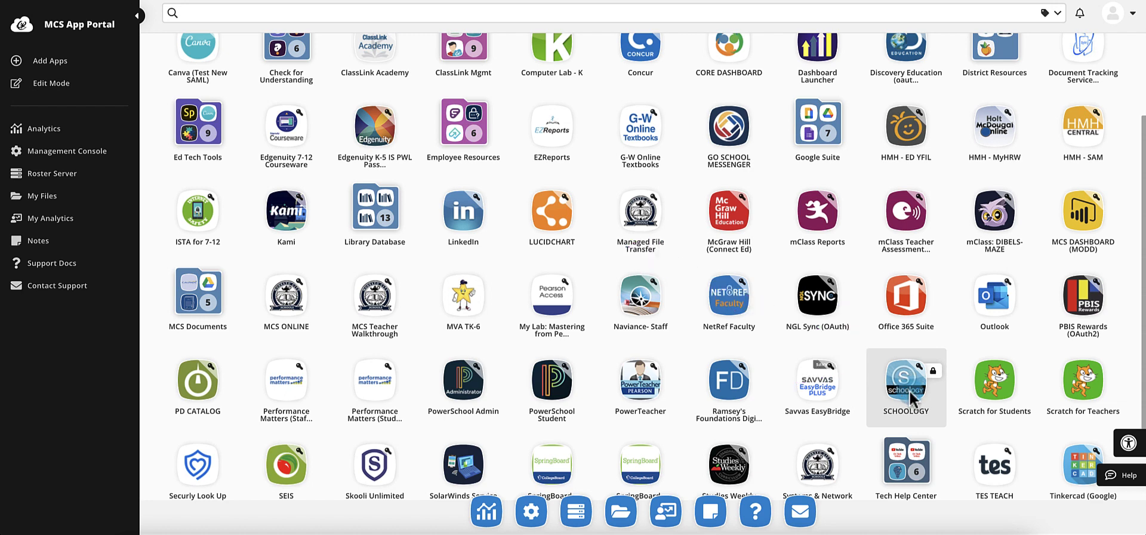
left_click(909, 392)
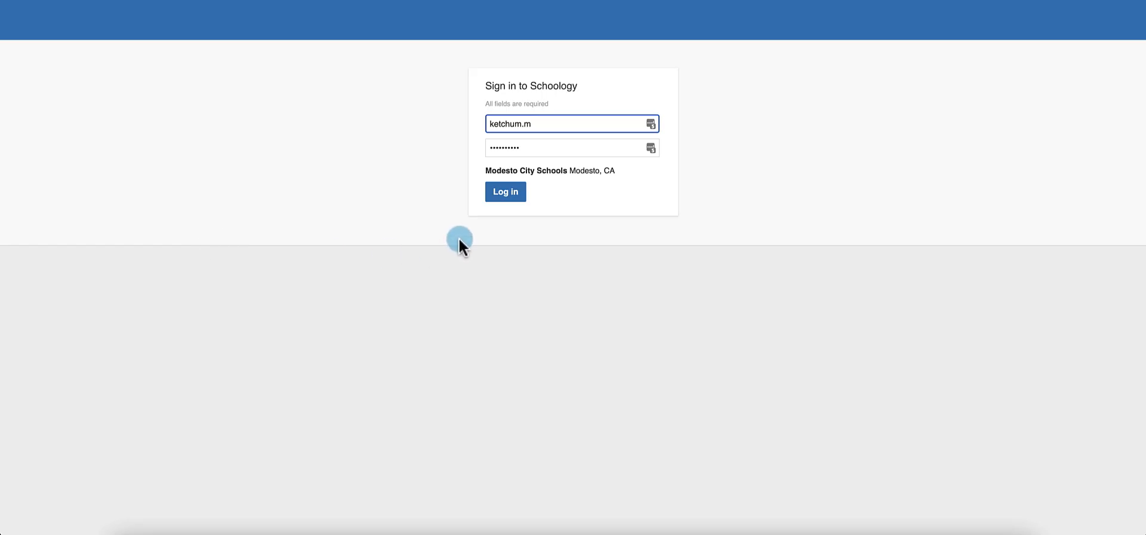
left_click(505, 197)
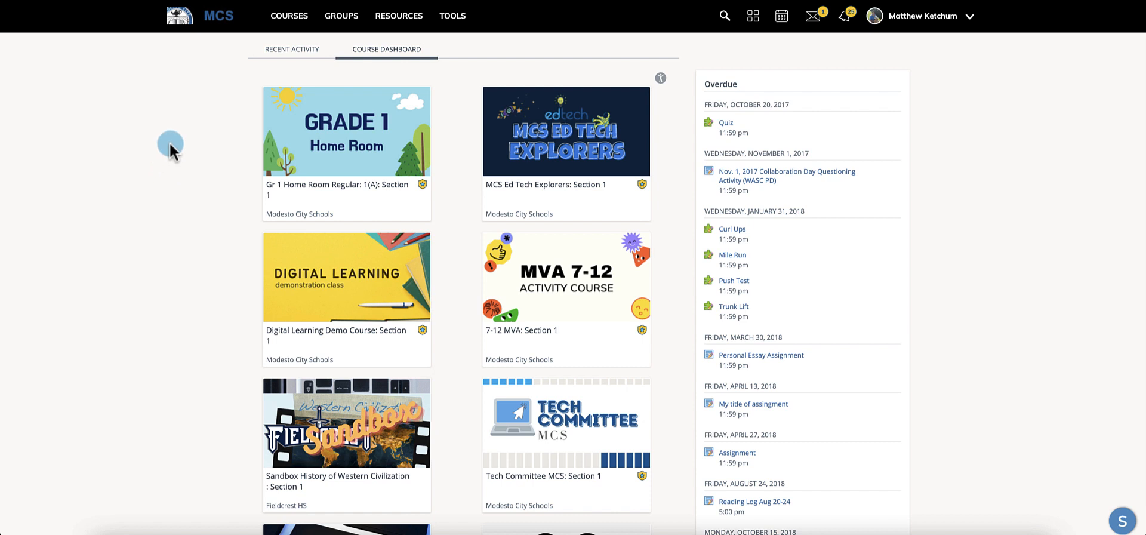
- Go to the full list of current courses and open Section 1 of Gr 1 Home Room Regular: 1(A)
left_click(275, 23)
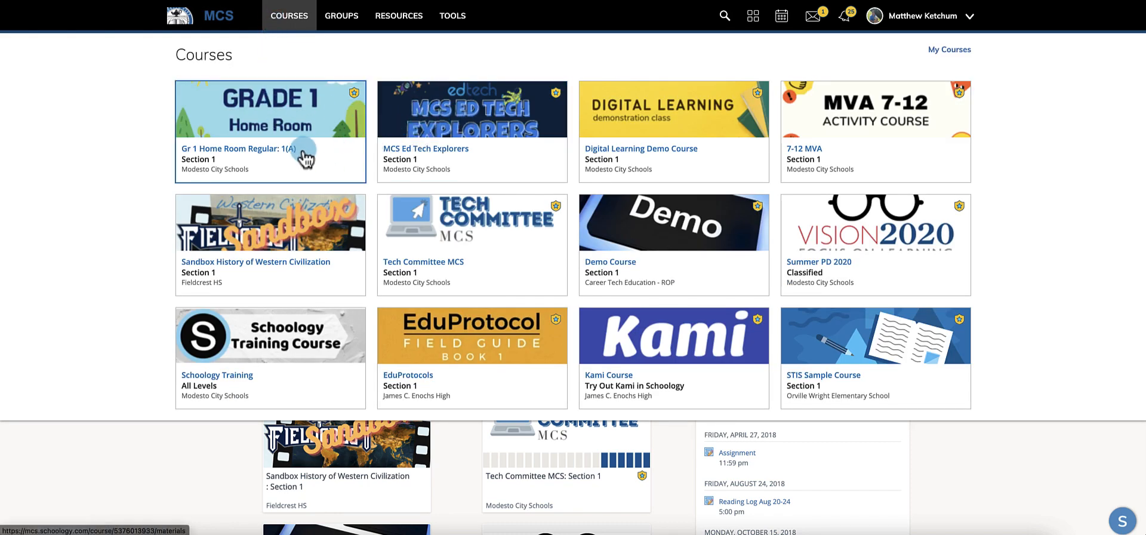
left_click(179, 155)
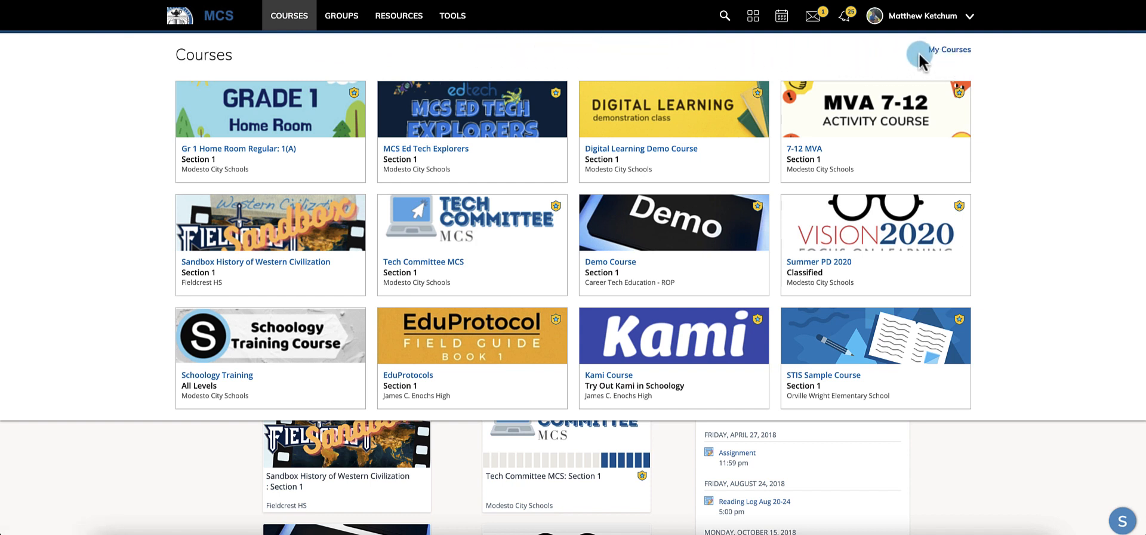
left_click(941, 53)
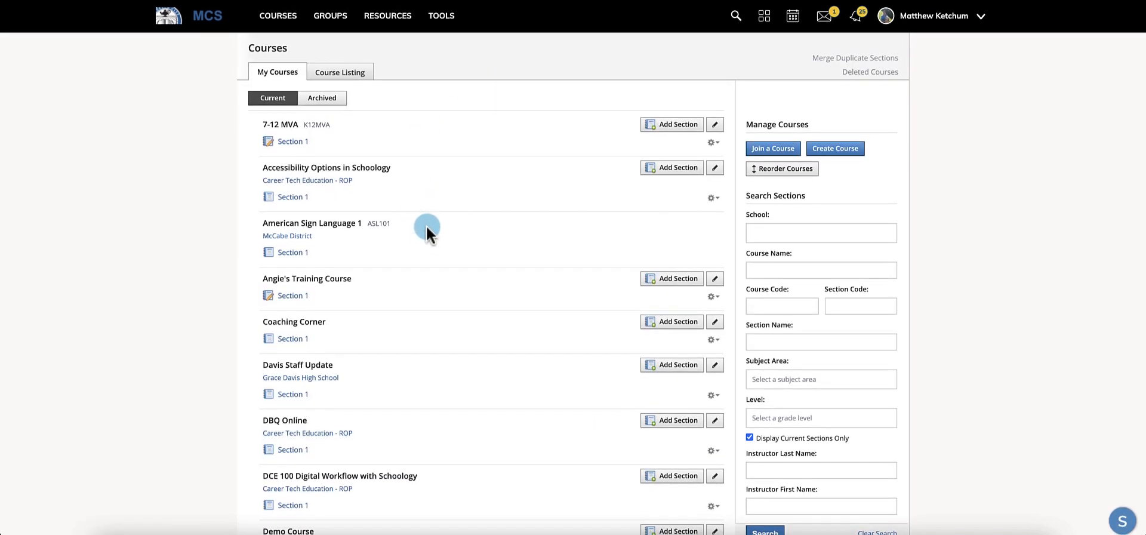
scroll(427, 230, "down", 5)
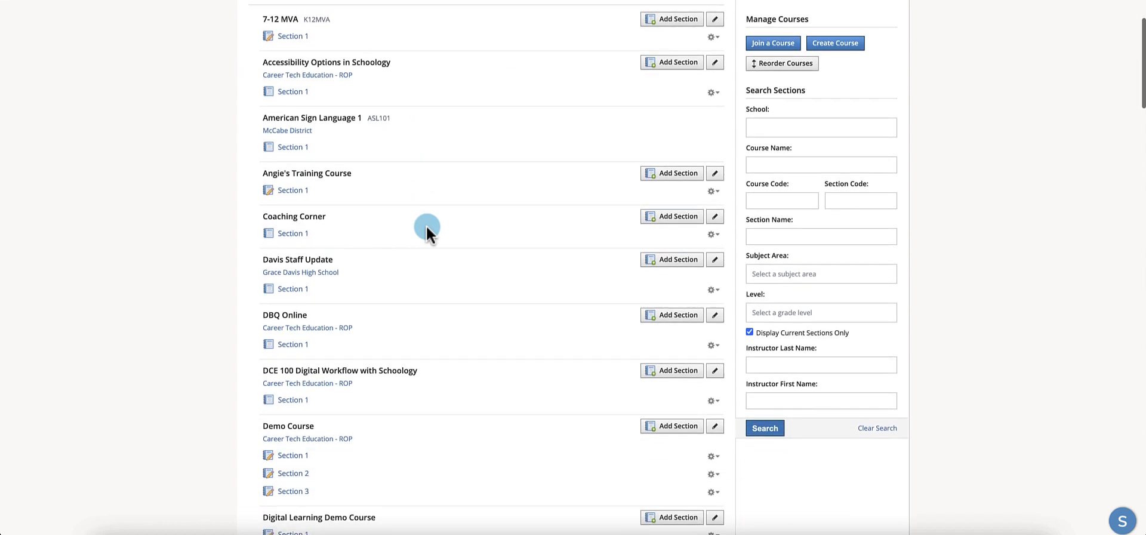
scroll(428, 229, "down", 6)
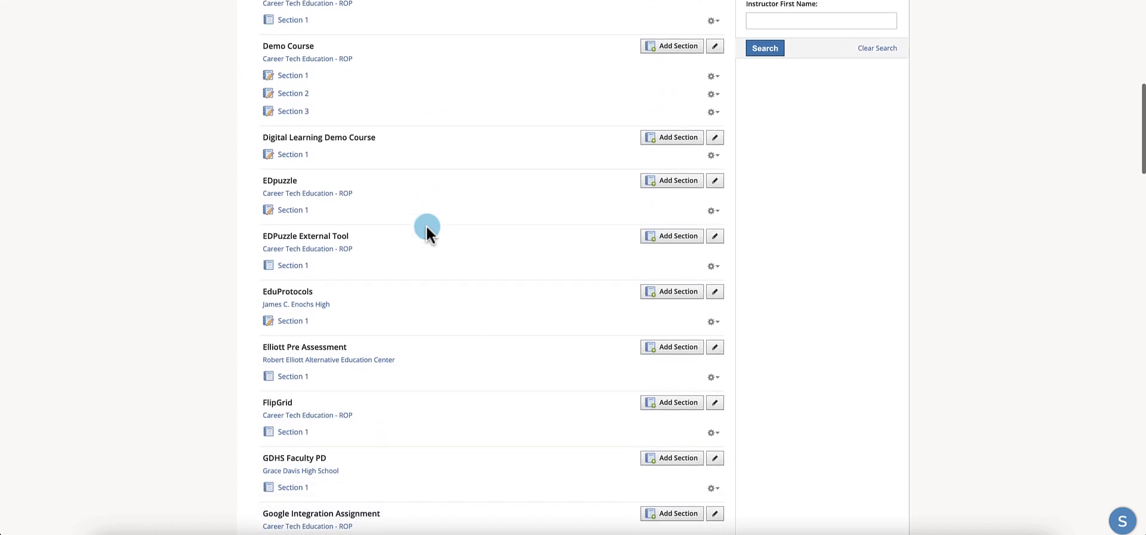
scroll(426, 230, "down", 2)
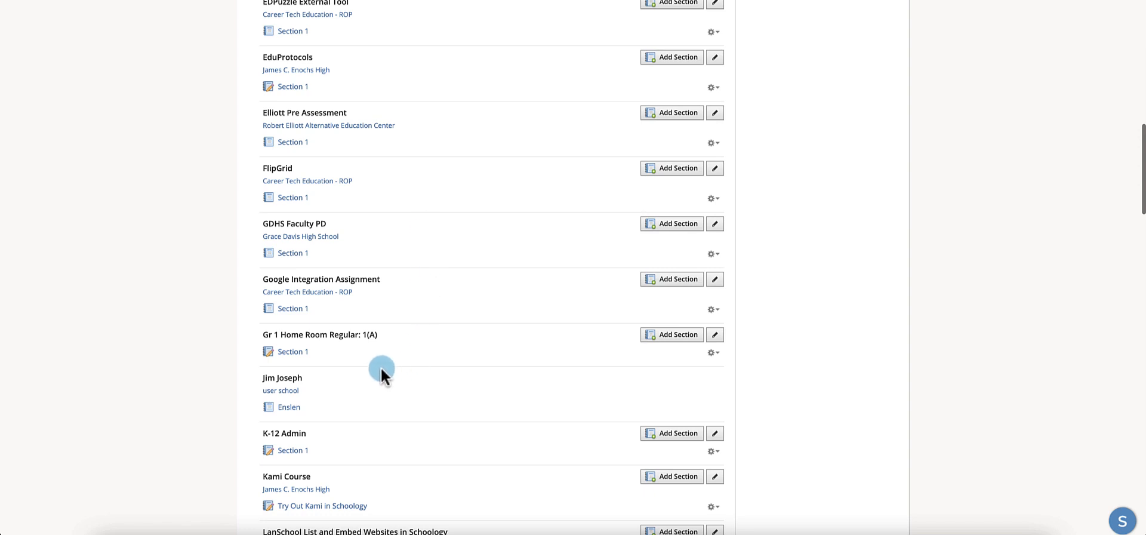
left_click(292, 356)
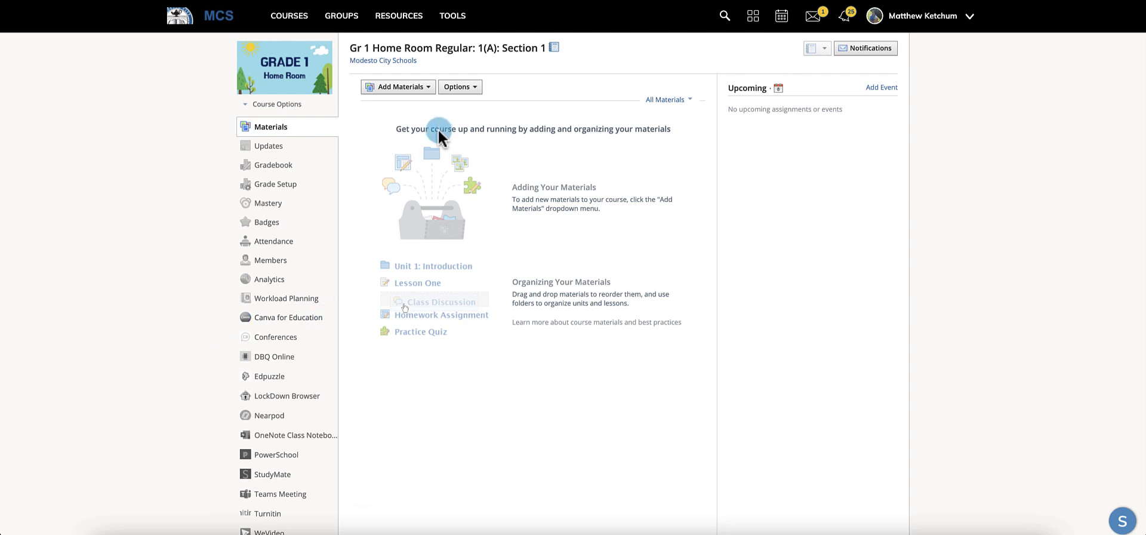
- Create a purple folder titled "Covid-Related Work" in the course materials, leaving its description empty
left_click(407, 88)
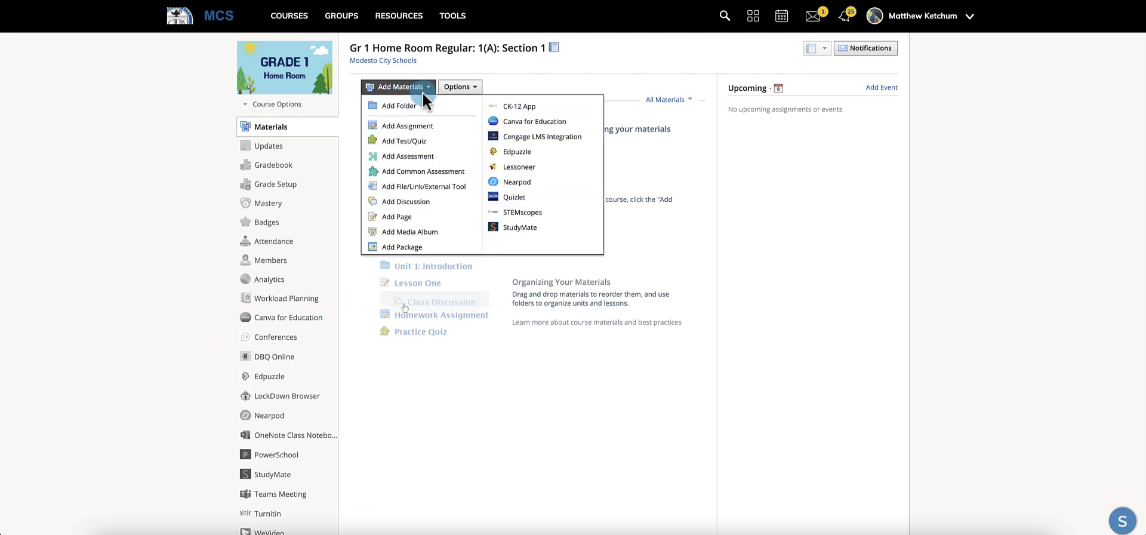
left_click(426, 112)
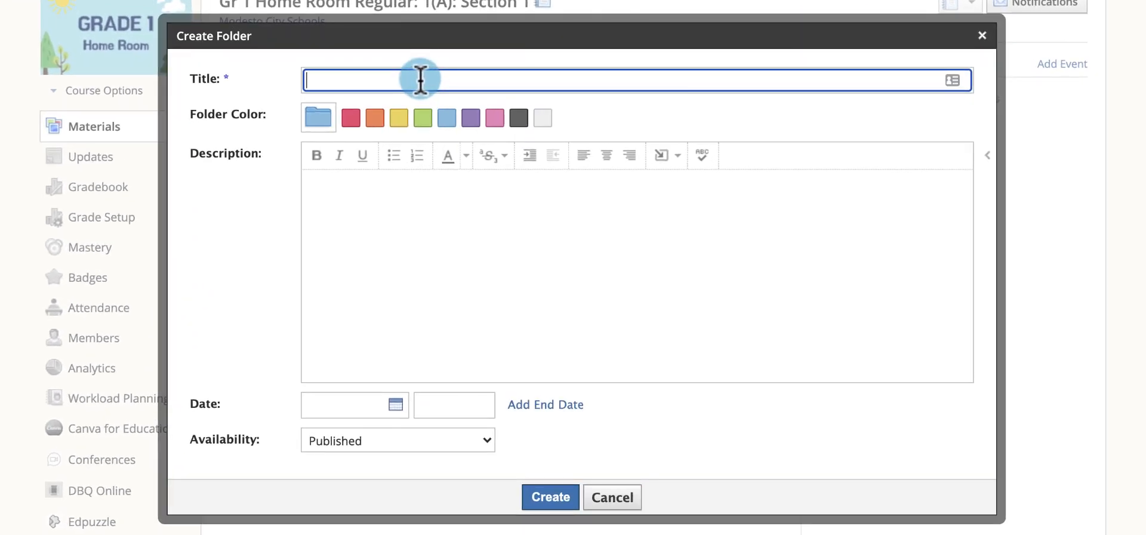
type("Covid-Related Work")
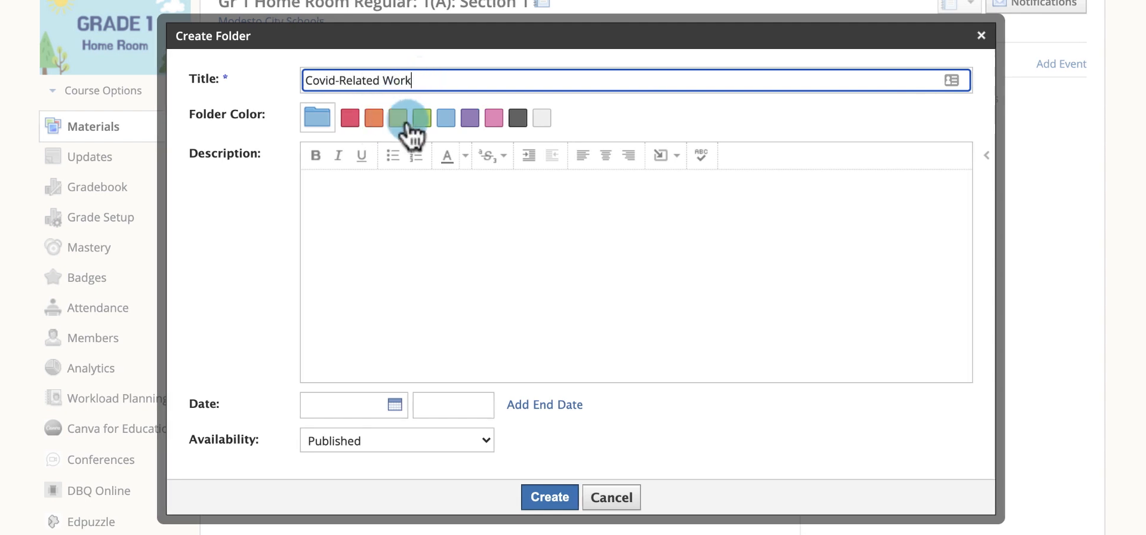
left_click(472, 122)
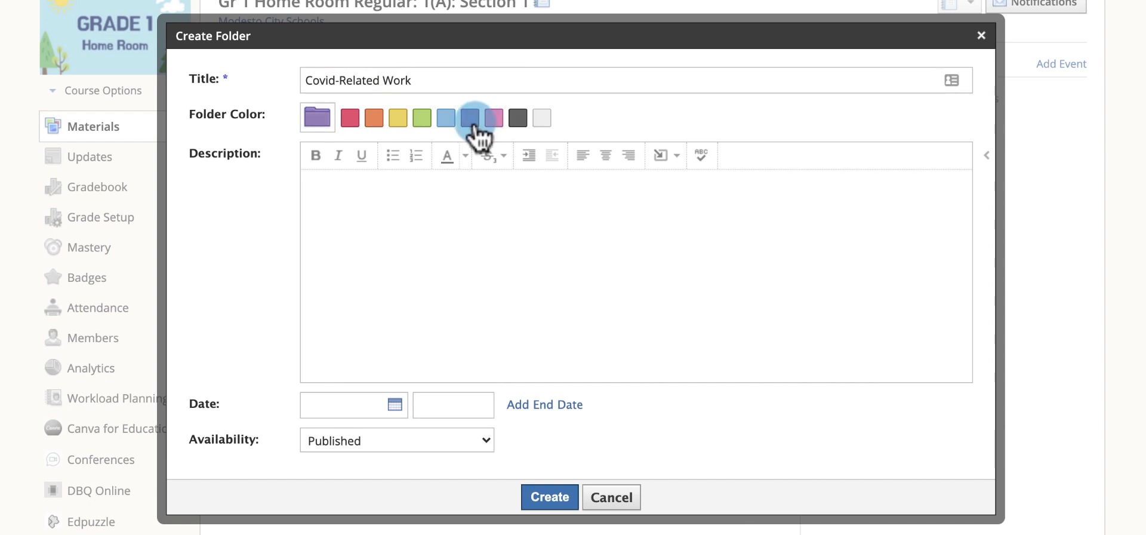
left_click(336, 212)
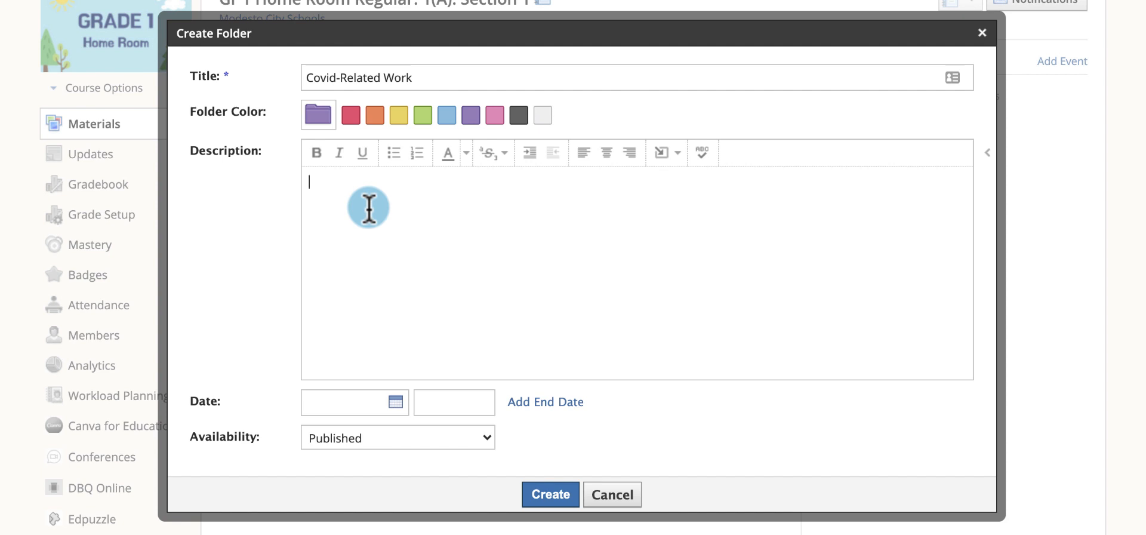
left_click(369, 207)
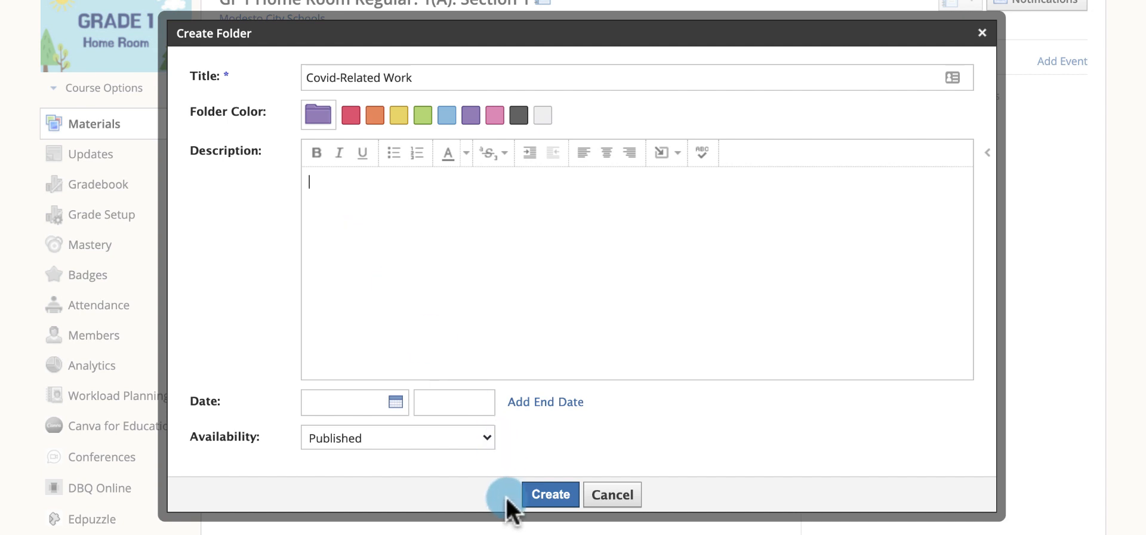
left_click(540, 495)
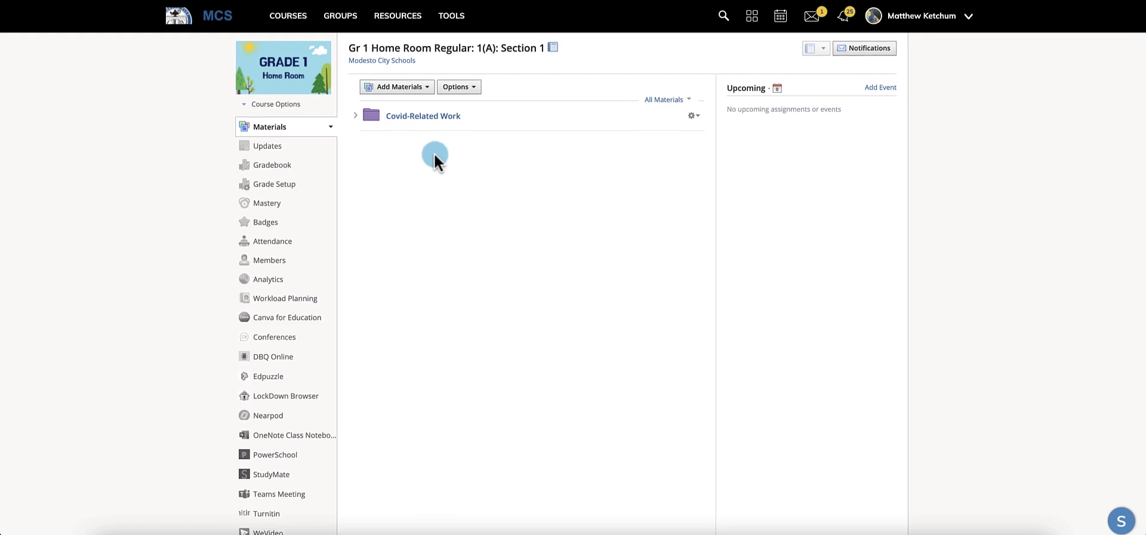
- Inside the Covid-Related Work folder, create a black subfolder titled "October 18th - October 22nd"
left_click(400, 118)
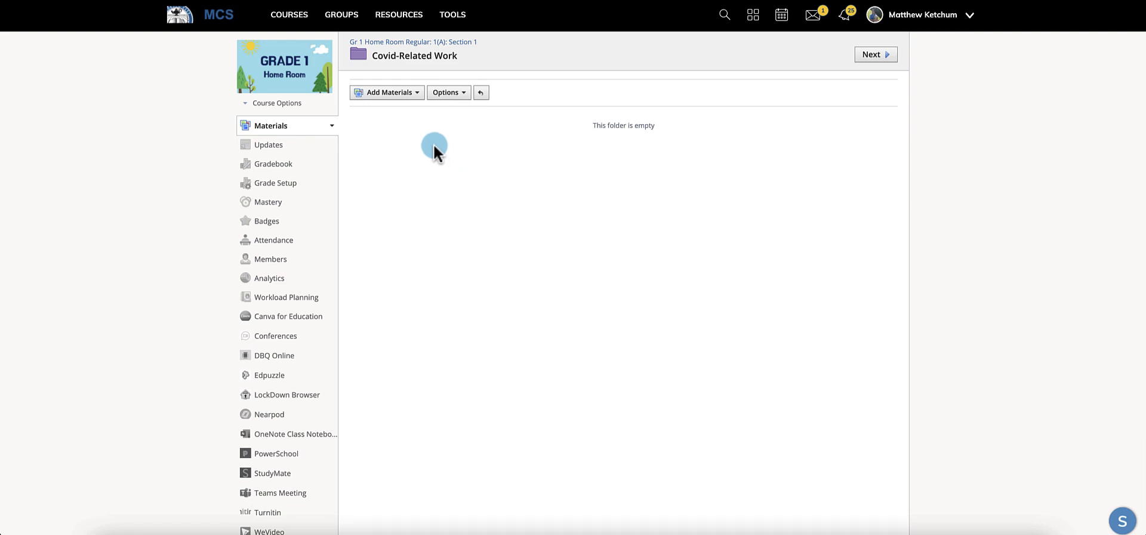
left_click(390, 100)
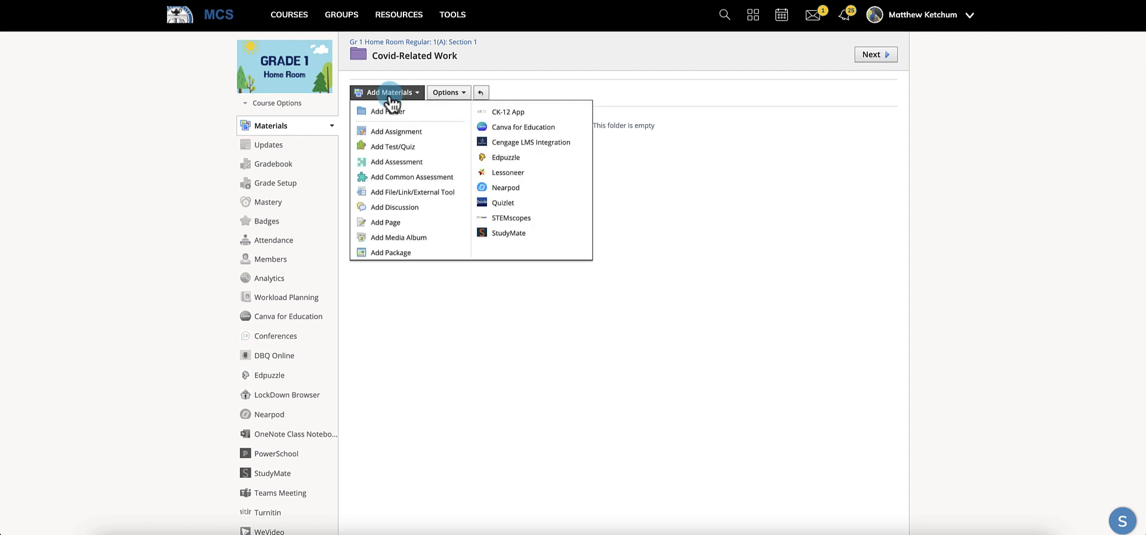
left_click(416, 112)
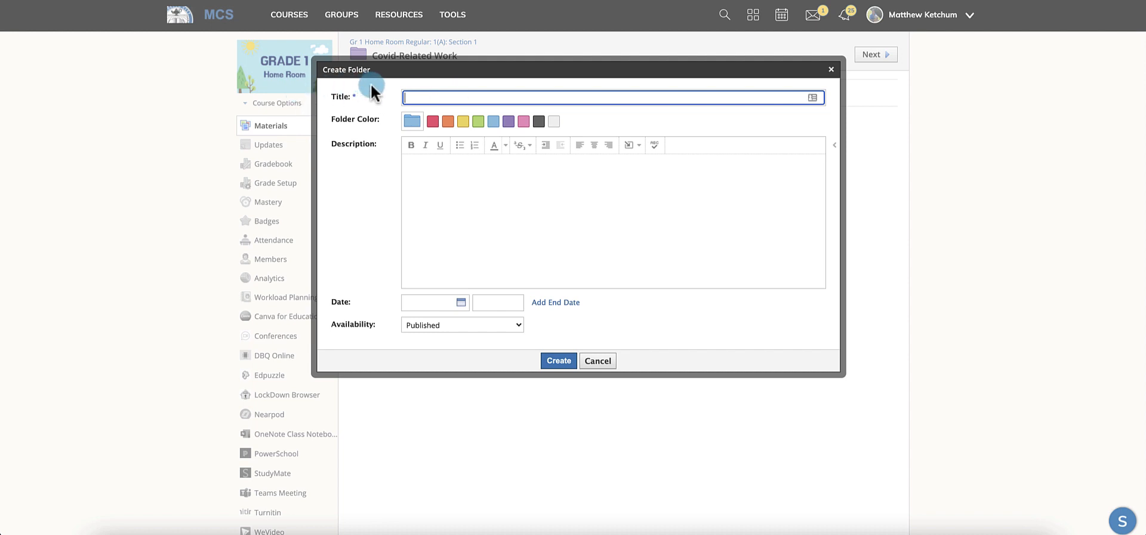
type("October 18th - October 22nd")
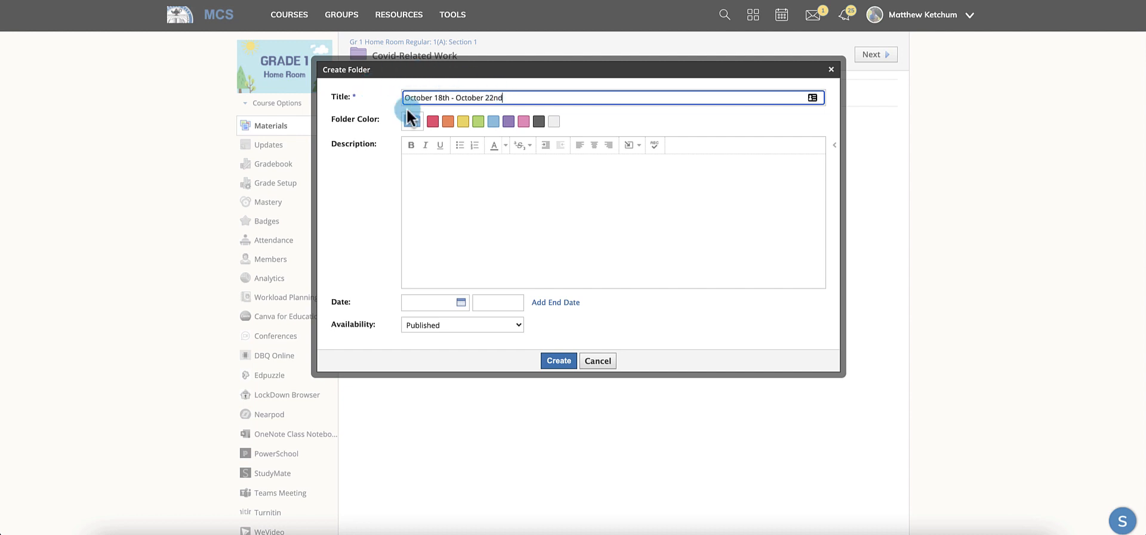
left_click(538, 121)
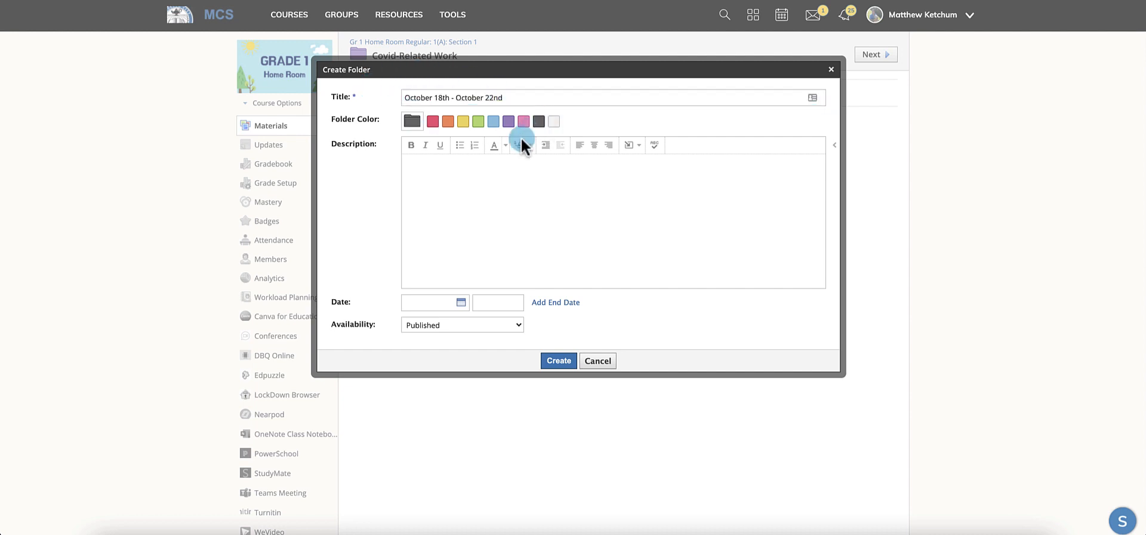
left_click(558, 360)
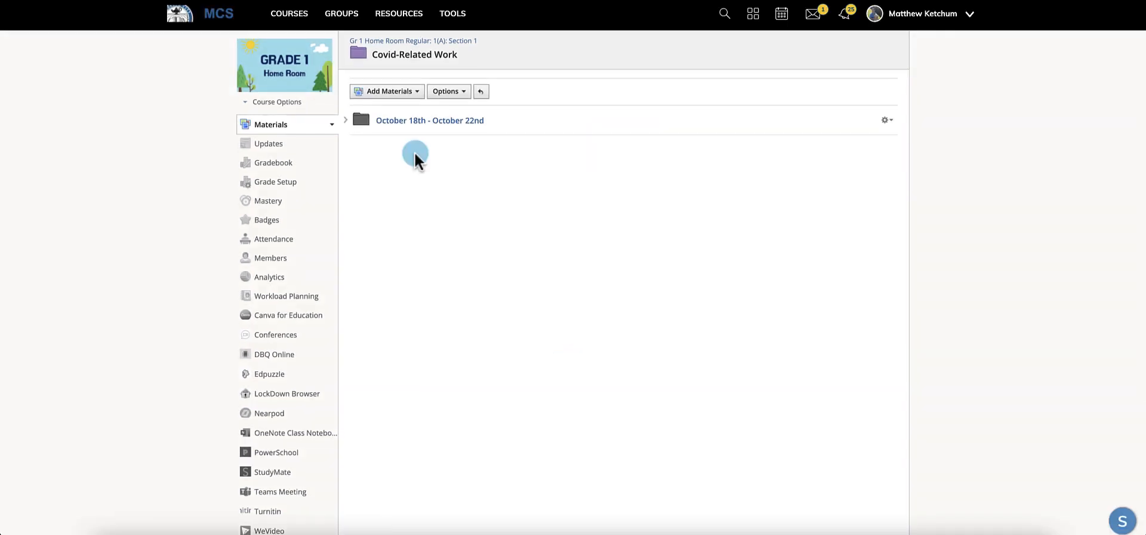
- Add a second black subfolder titled "October 25th - October 28th" to the Covid-Related Work folder
left_click(390, 92)
left_click(396, 111)
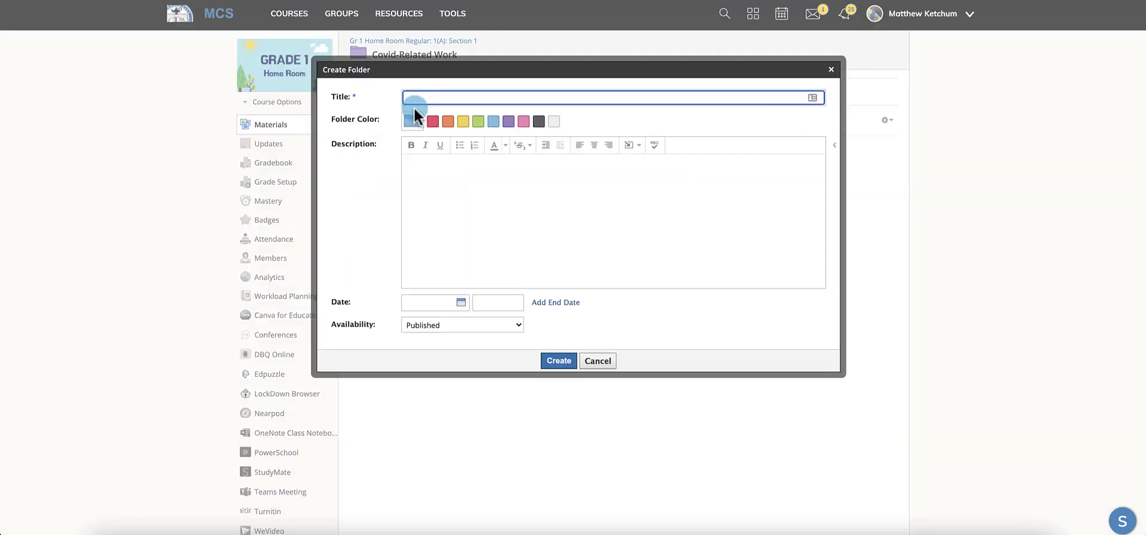
type("October 25th - October 28th")
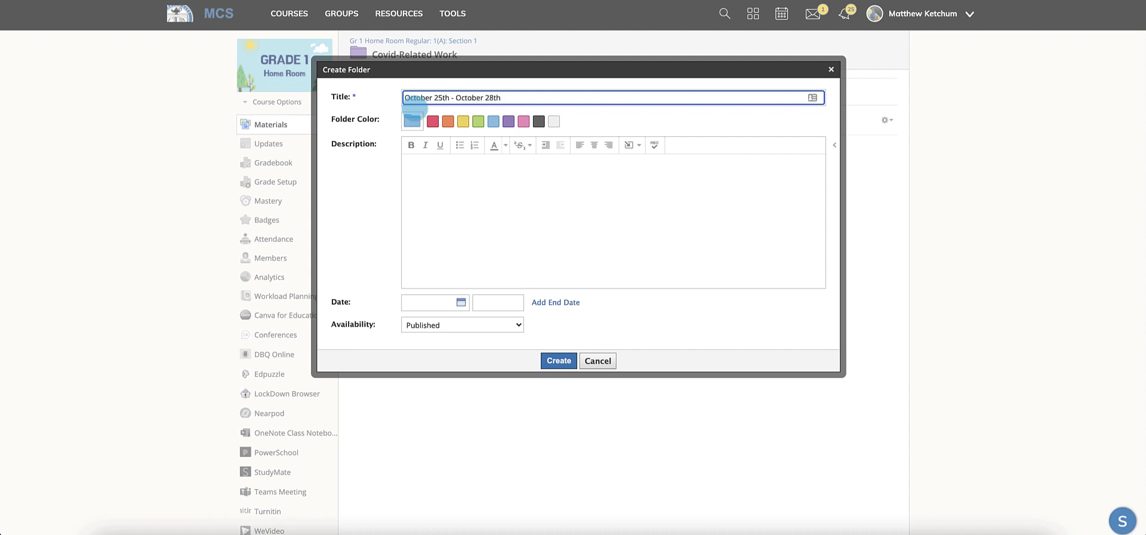
left_click(538, 121)
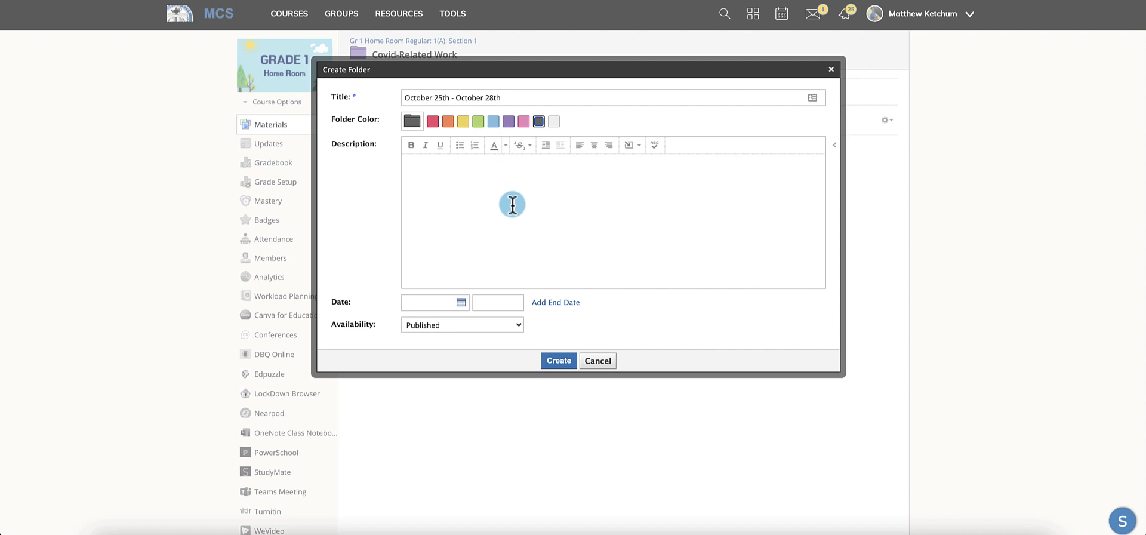
left_click(555, 359)
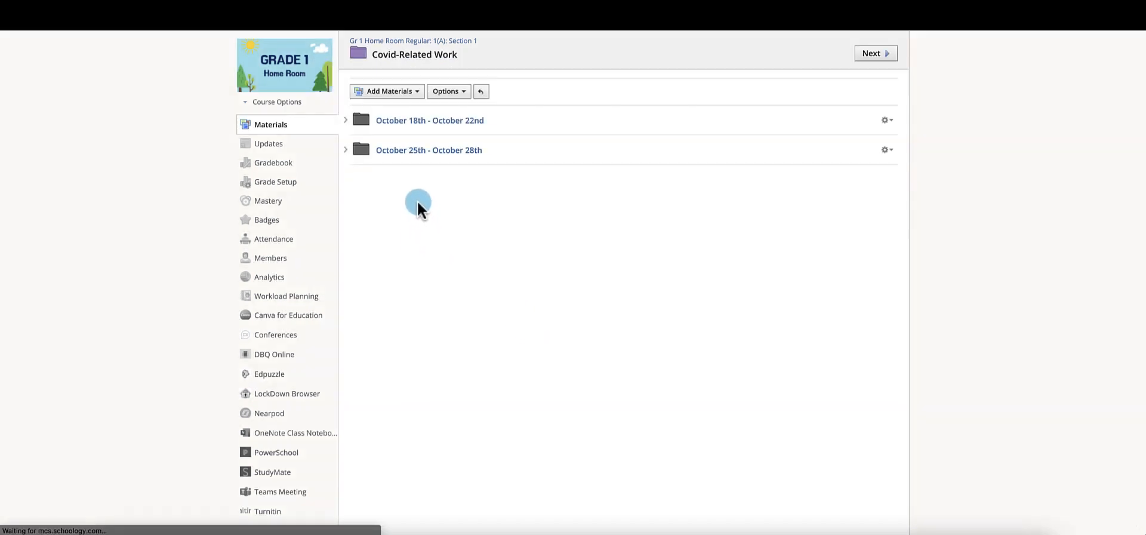
- Add a third black subfolder titled "November 1st - November 5th" to the Covid-Related Work folder
left_click(398, 93)
left_click(405, 108)
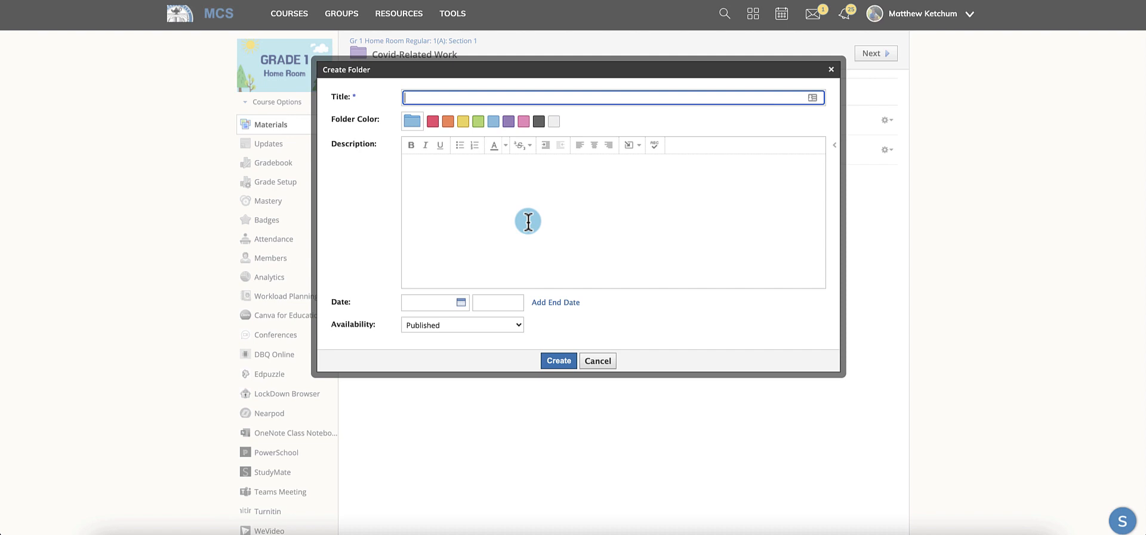
type("November 1st - November 5th")
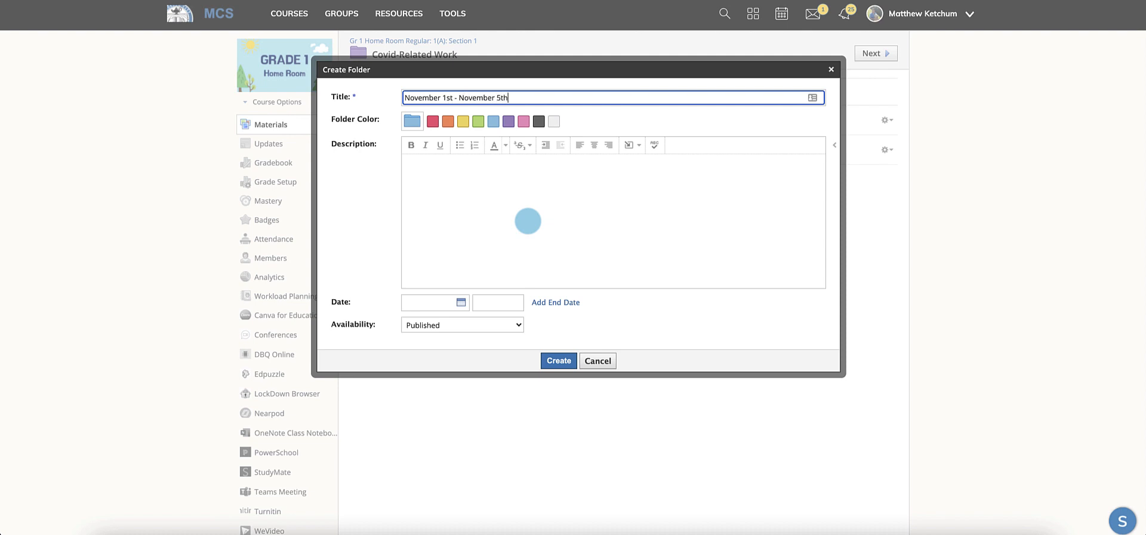
left_click(538, 121)
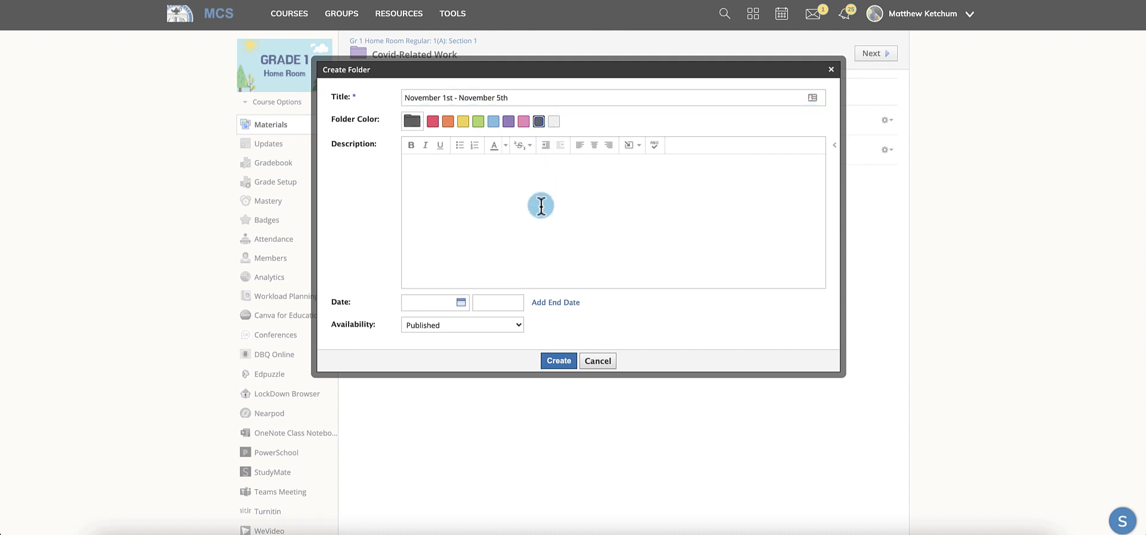
left_click(559, 360)
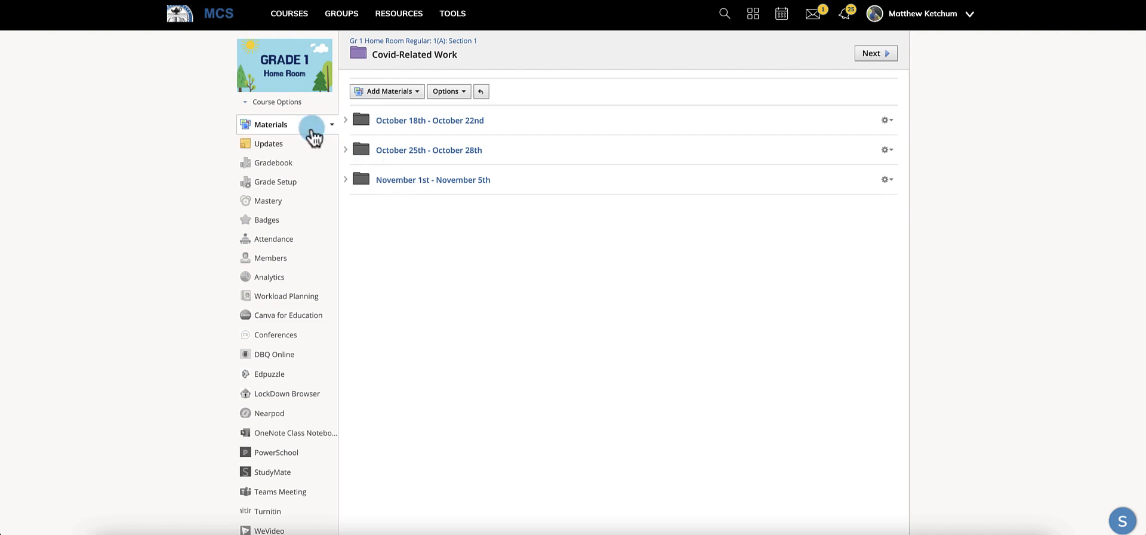
- Review the weekly subfolders in Covid-Related Work from the course's main materials page and return to that page
left_click(277, 125)
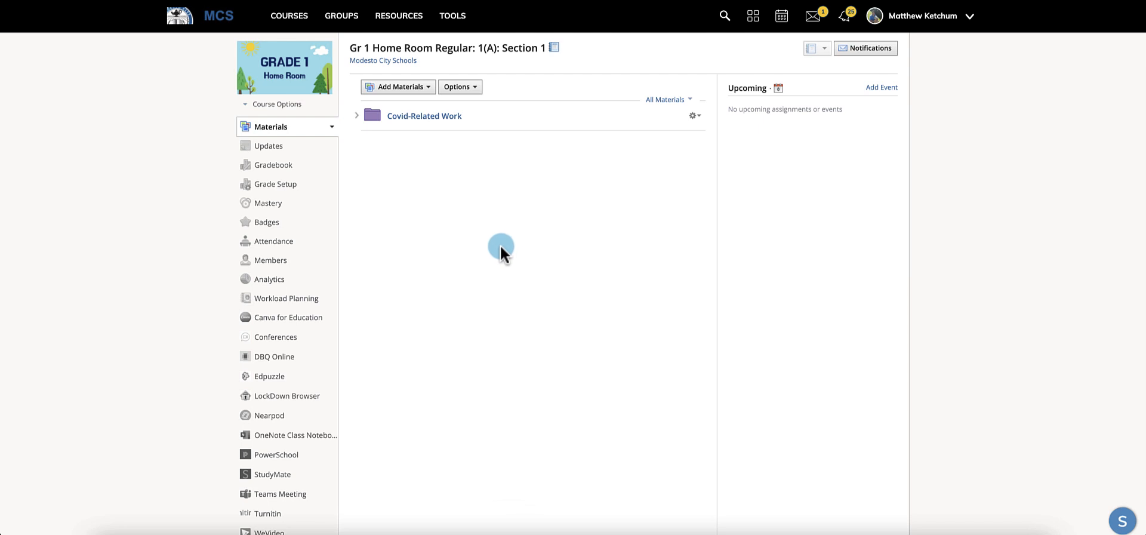
left_click(419, 119)
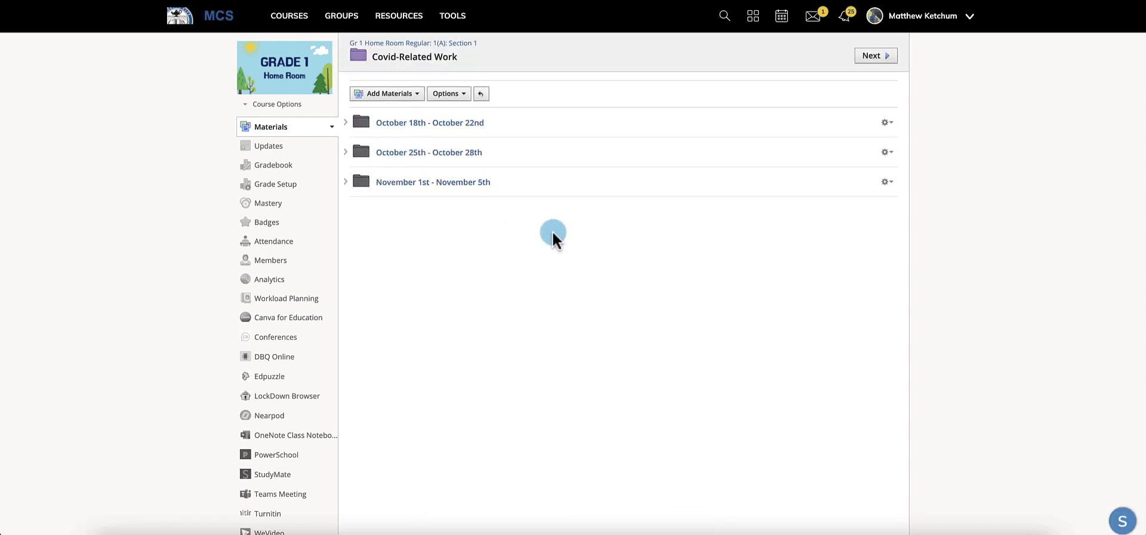
left_click(267, 126)
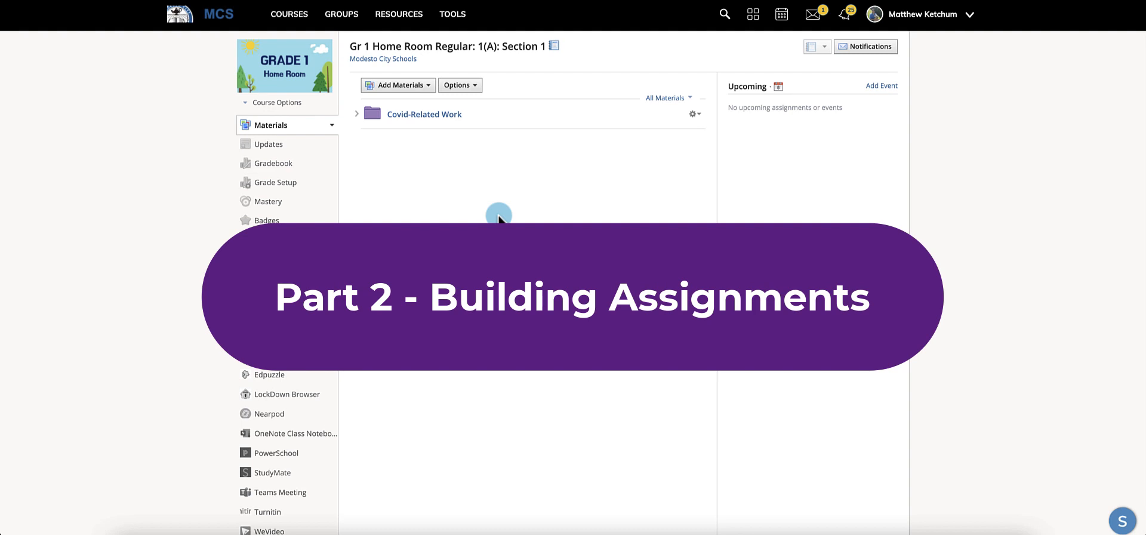
- In Covid-Related Work's October 18th - October 22nd subfolder, start a new assignment named "CR-211018_DailyAssignment(230mins)"
scroll(411, 196, "up", 1)
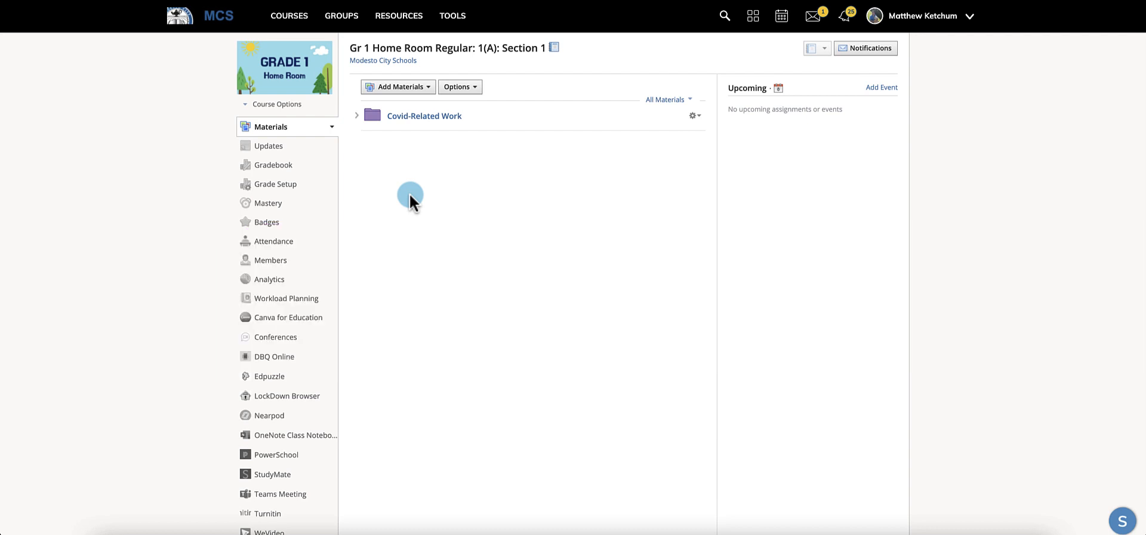
left_click(415, 117)
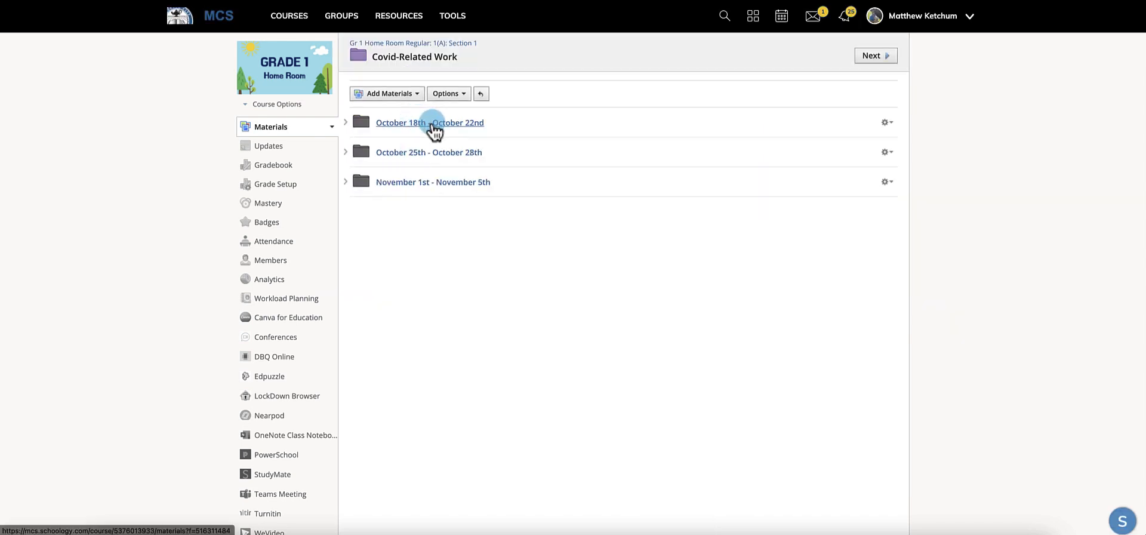
left_click(402, 124)
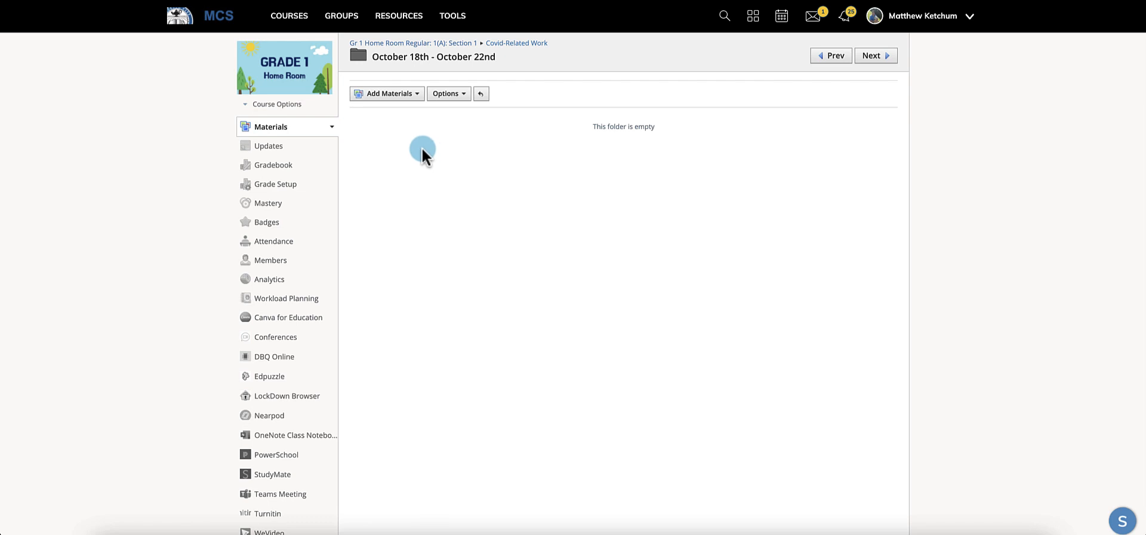
left_click(395, 96)
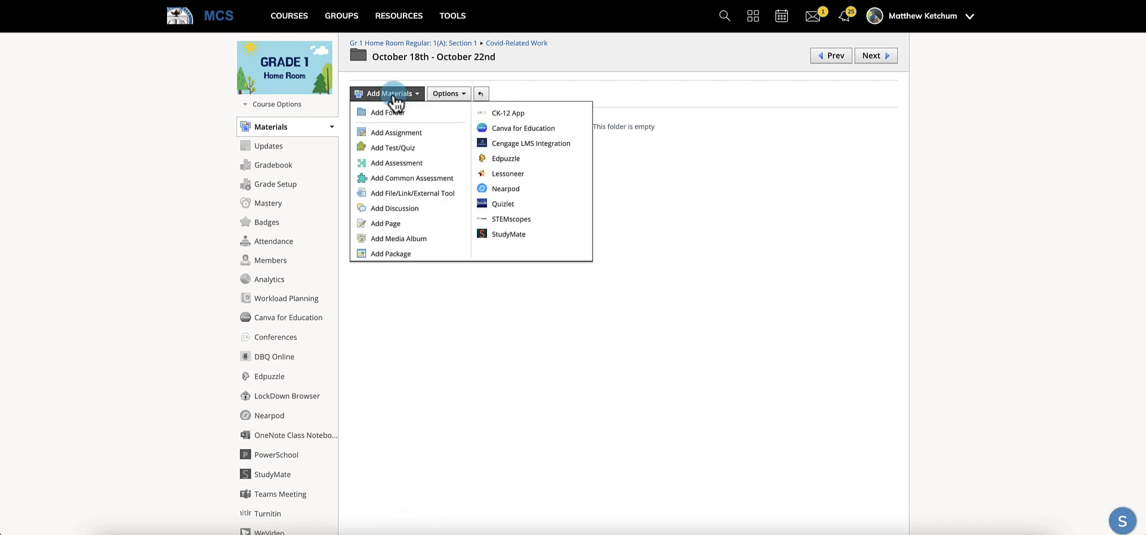
left_click(434, 141)
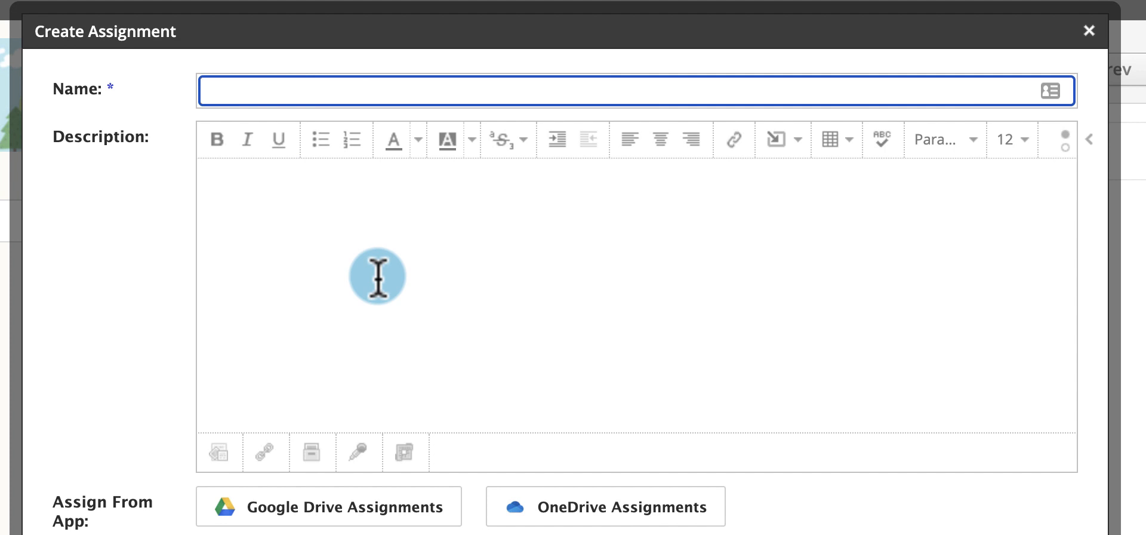
type("CR")
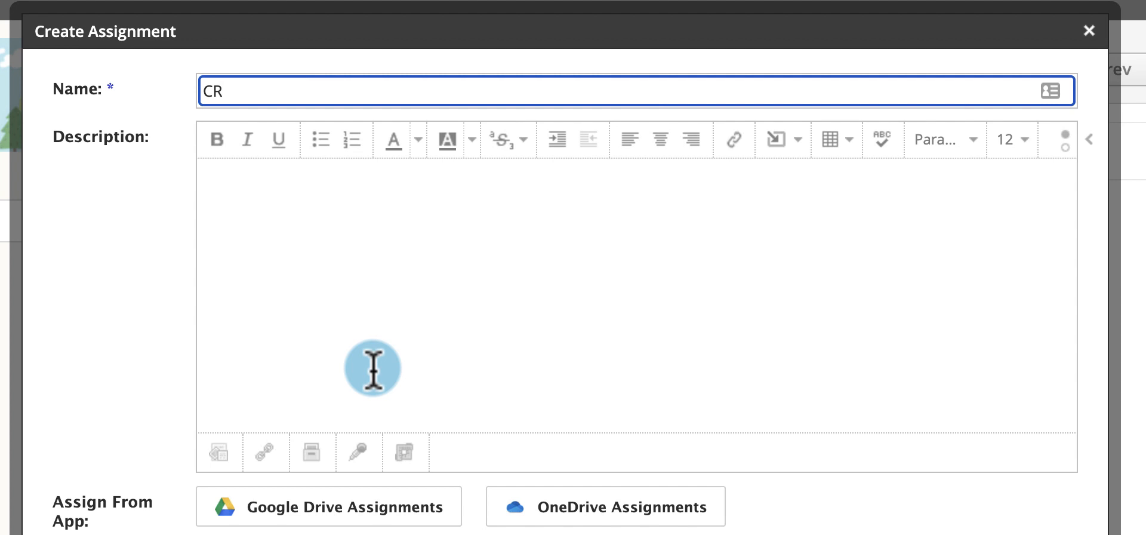
type("-2110")
type("18")
type("_")
type("DailyAssignment")
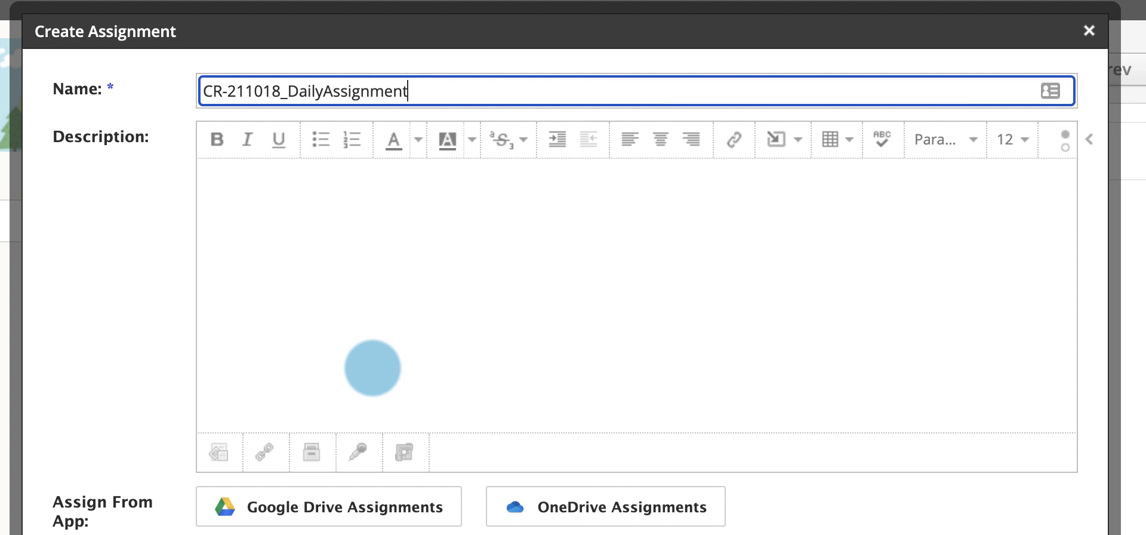
type("(230mins)")
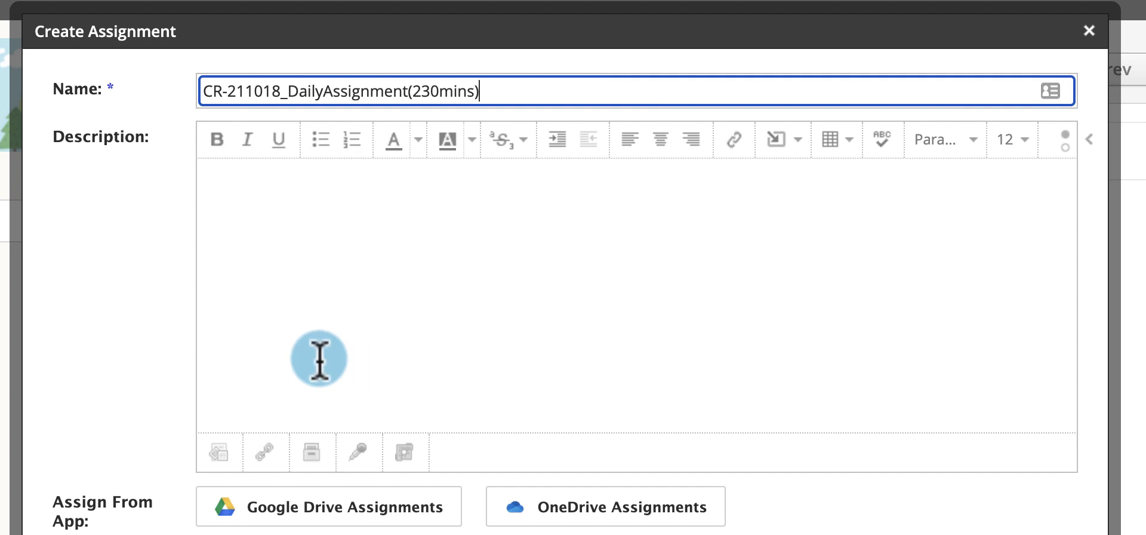
- Fill in the assignment description with the timed ELD, ELA, Math, PE and Intervention tasks, including their resource links, and check it through
left_click(340, 198)
type("1-ELD (30 minutes)-2 pages 2-ELA (60 minutes)-6 pages 3-Math (60 minutes)-Watch the math video, complete the math pages, math fluency Watch the math video-Tally Graphs Math Fluency Addition Fact Fluency Subitizing Practice Apps: Login to MCS App Portal to get to your apps.")
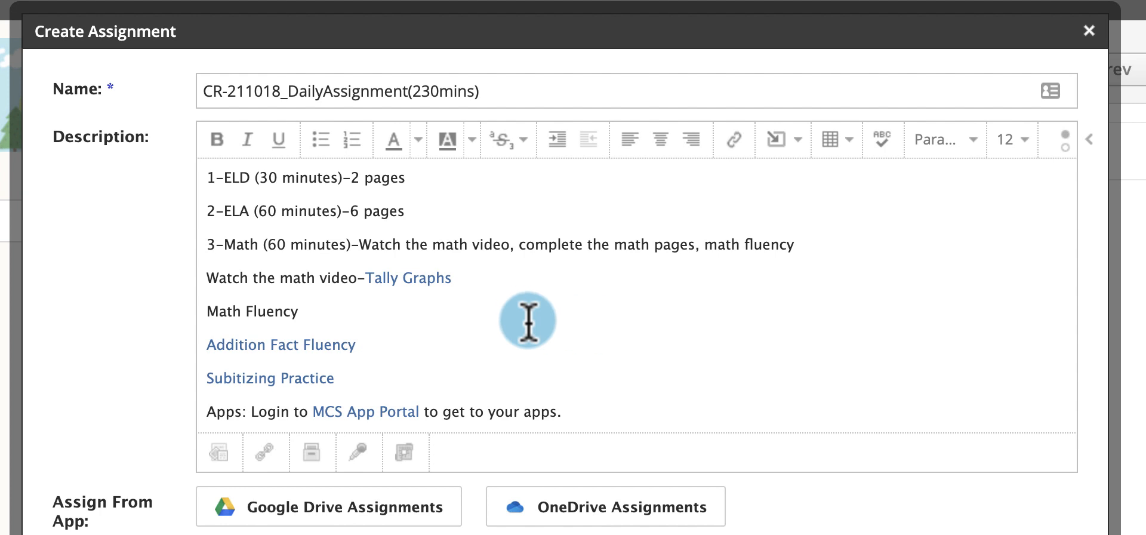
scroll(528, 321, "down", 5)
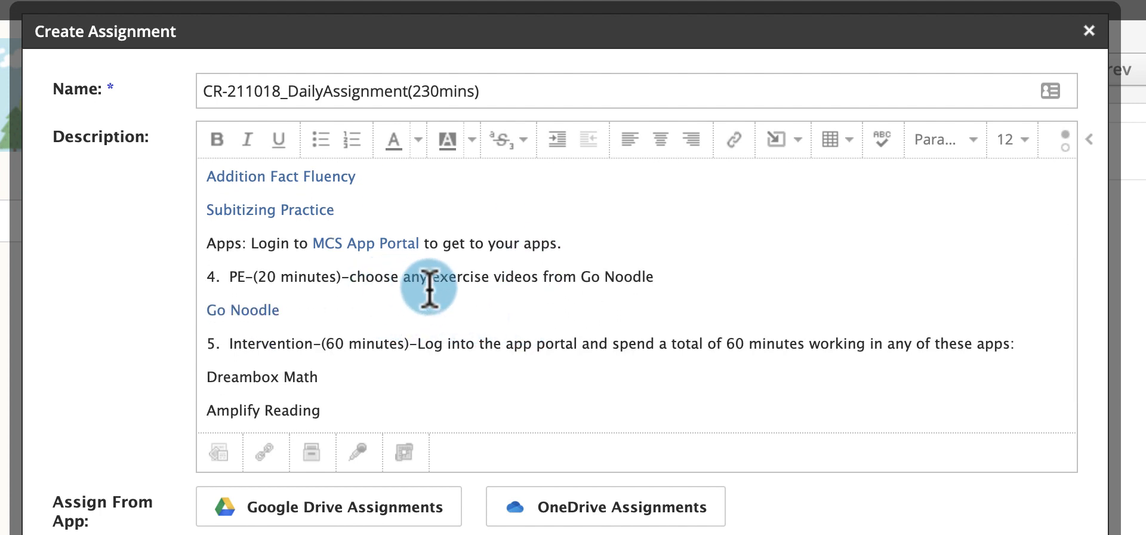
scroll(444, 293, "down", 1)
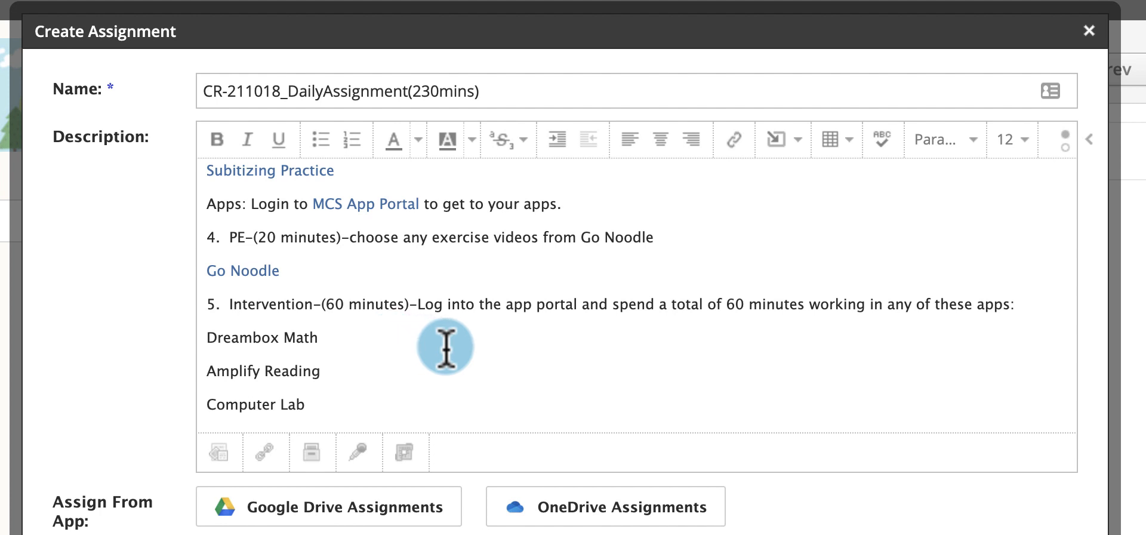
scroll(446, 347, "up", 5)
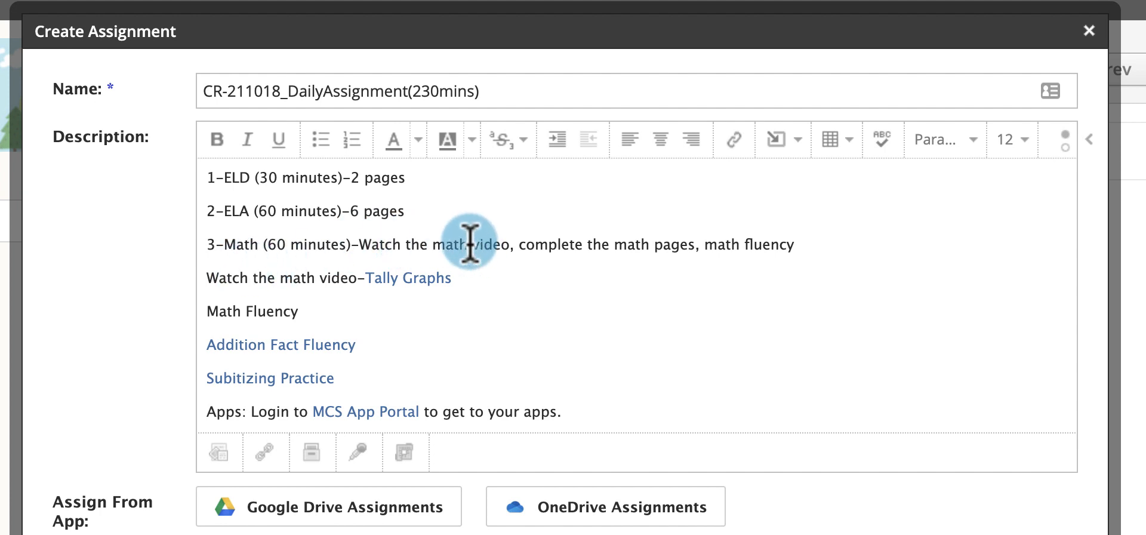
left_click(433, 244)
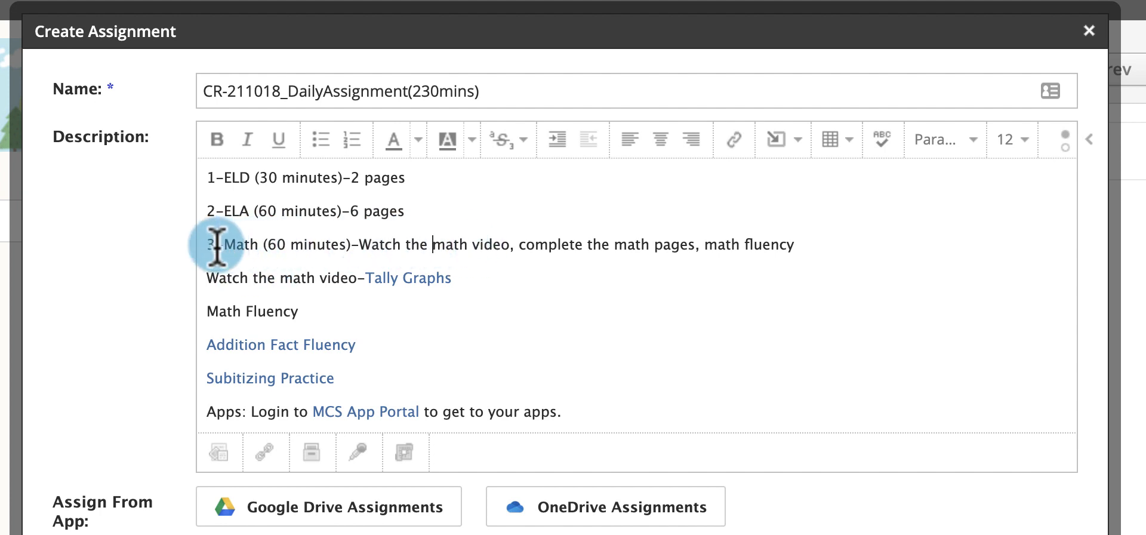
left_click_drag(360, 244, 513, 244)
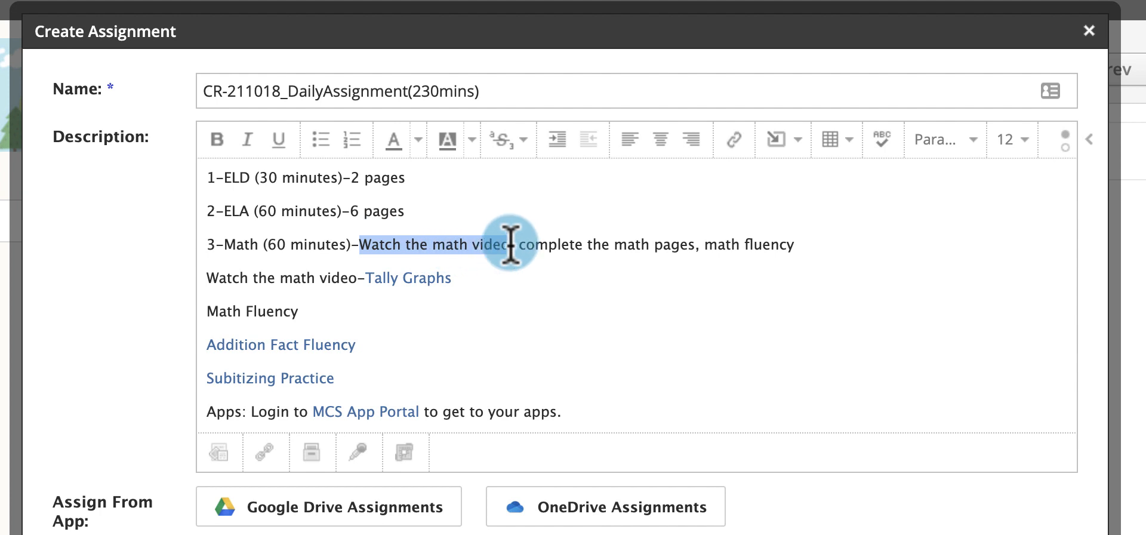
left_click(731, 143)
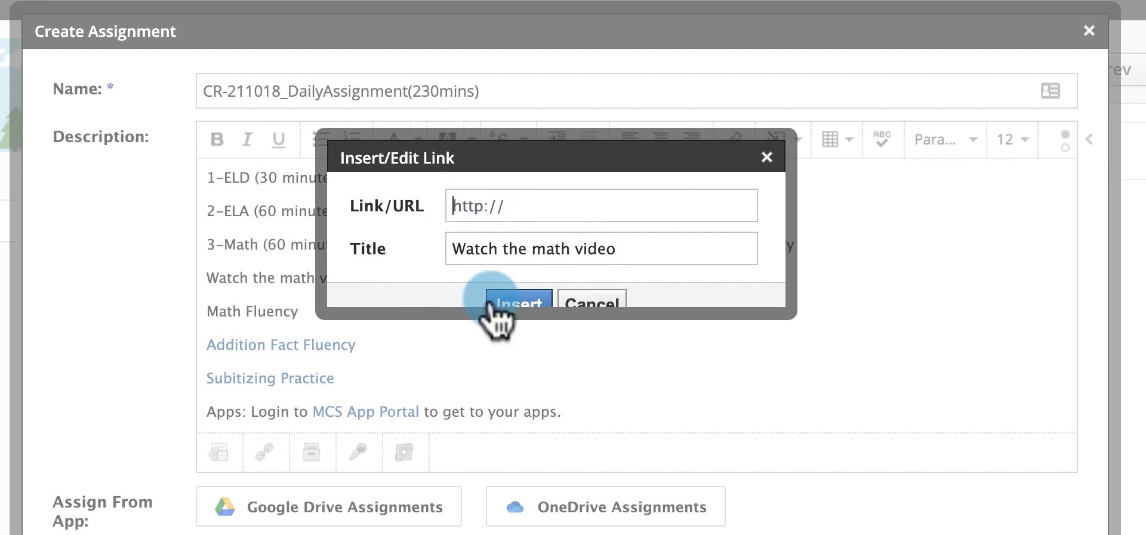
left_click(595, 303)
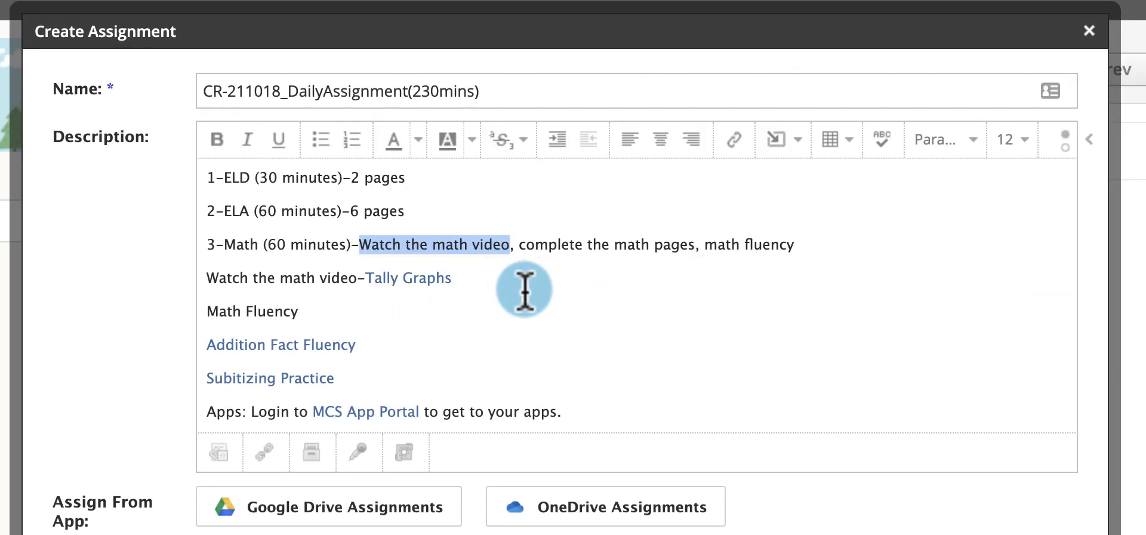
left_click(484, 278)
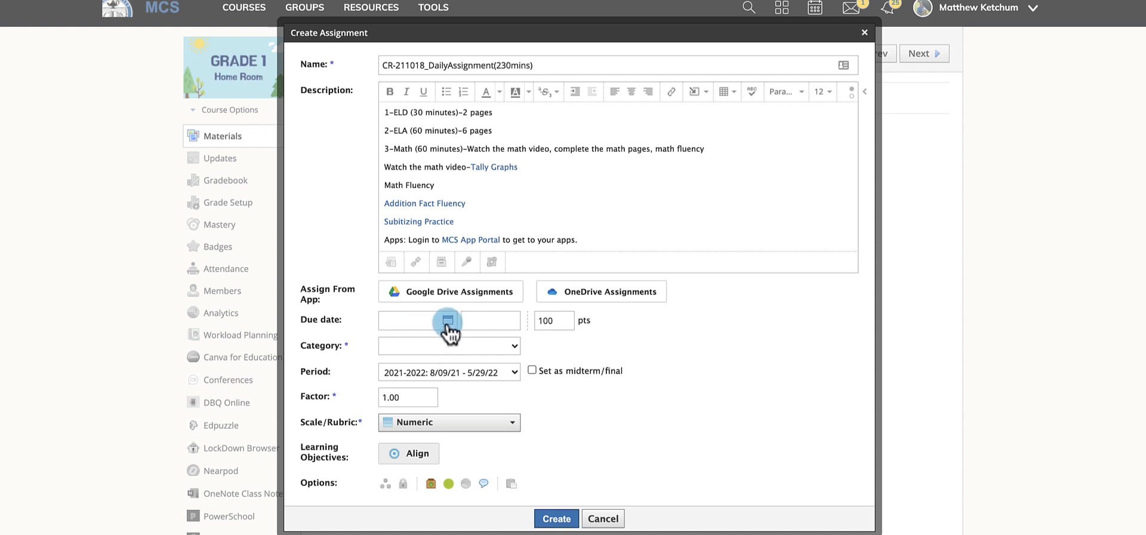
- Set the assignment to 4 points in the (Ungraded) category, turn off its comments and create it
left_click_drag(556, 320, 527, 321)
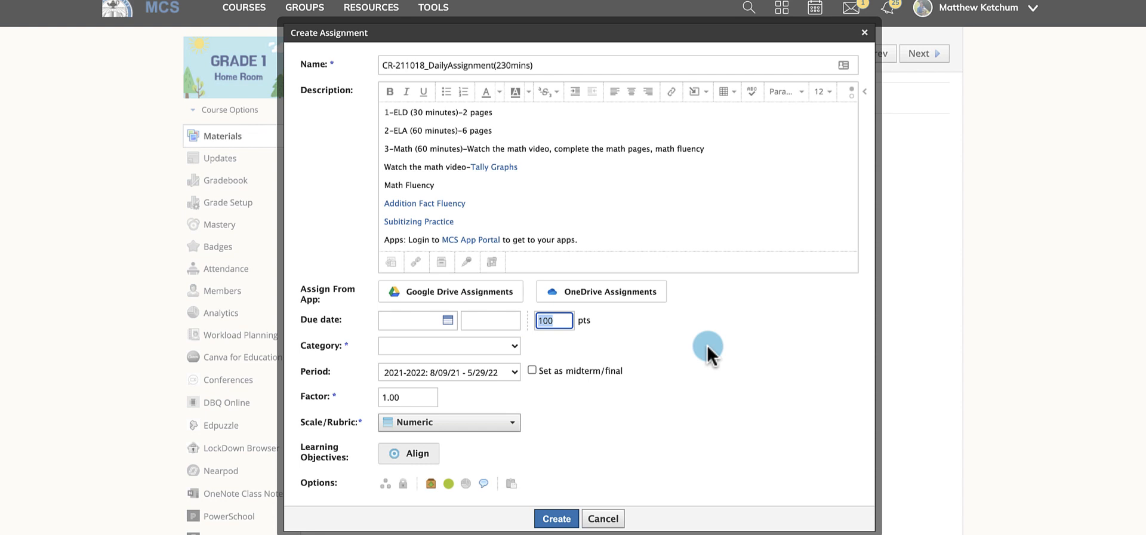
type("4")
left_click(681, 338)
left_click(461, 344)
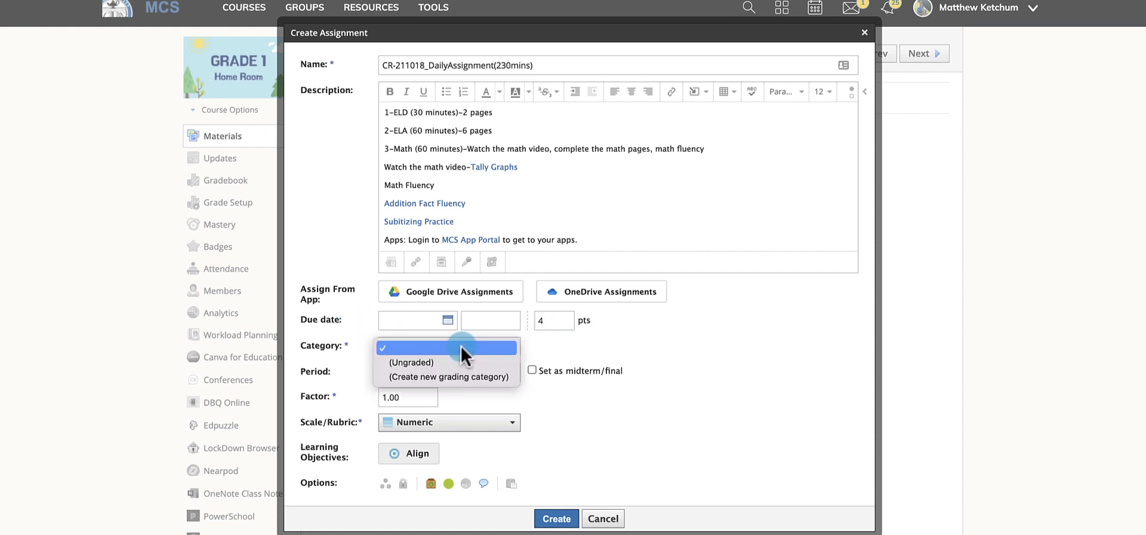
left_click(450, 363)
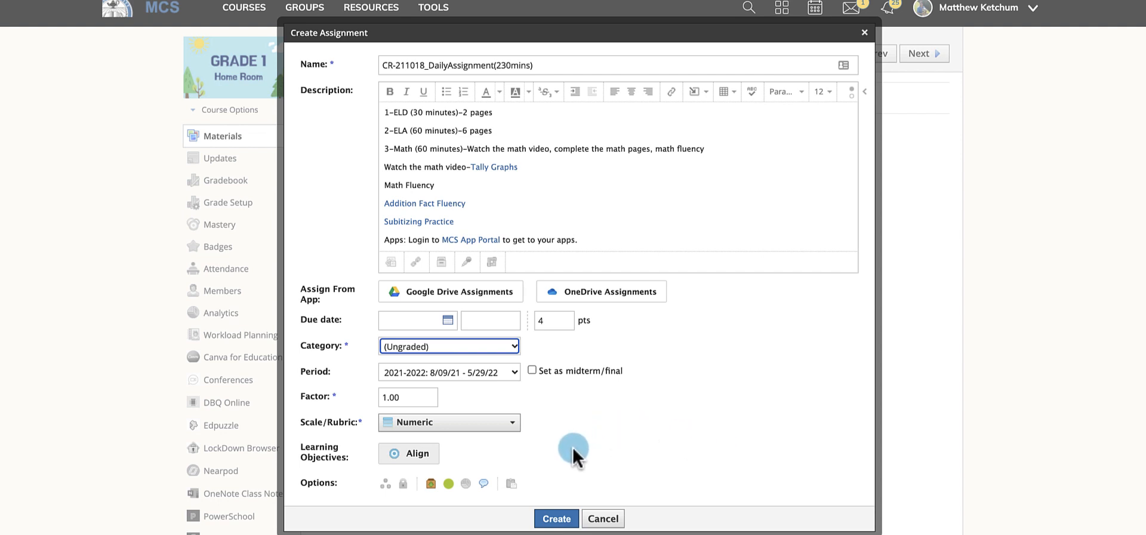
left_click(484, 484)
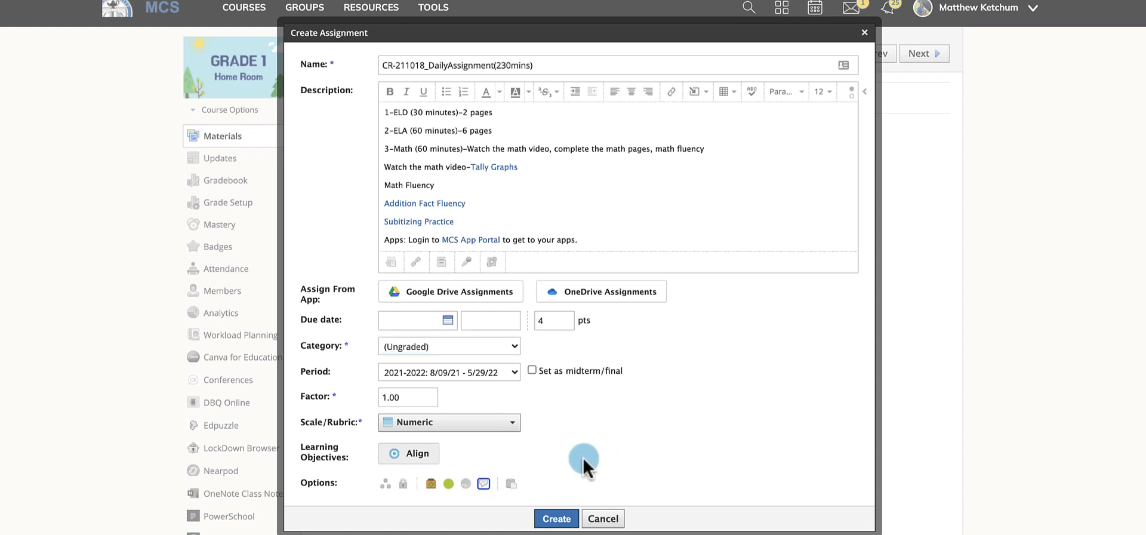
left_click(569, 520)
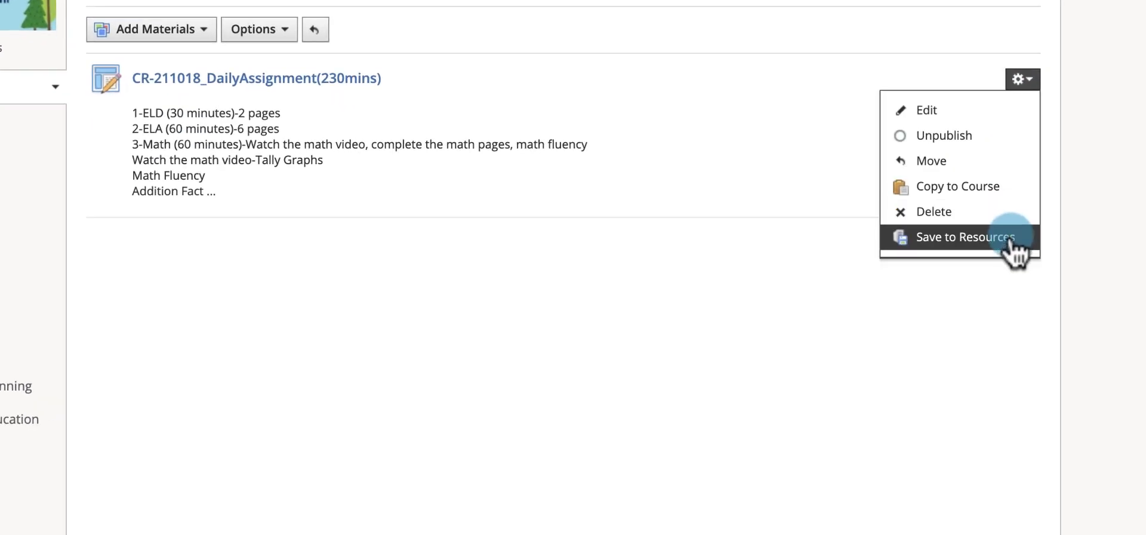
- Save a copy of CR-211018_DailyAssignment(230mins) to the Home collection in Resources, with no folder
left_click(1009, 238)
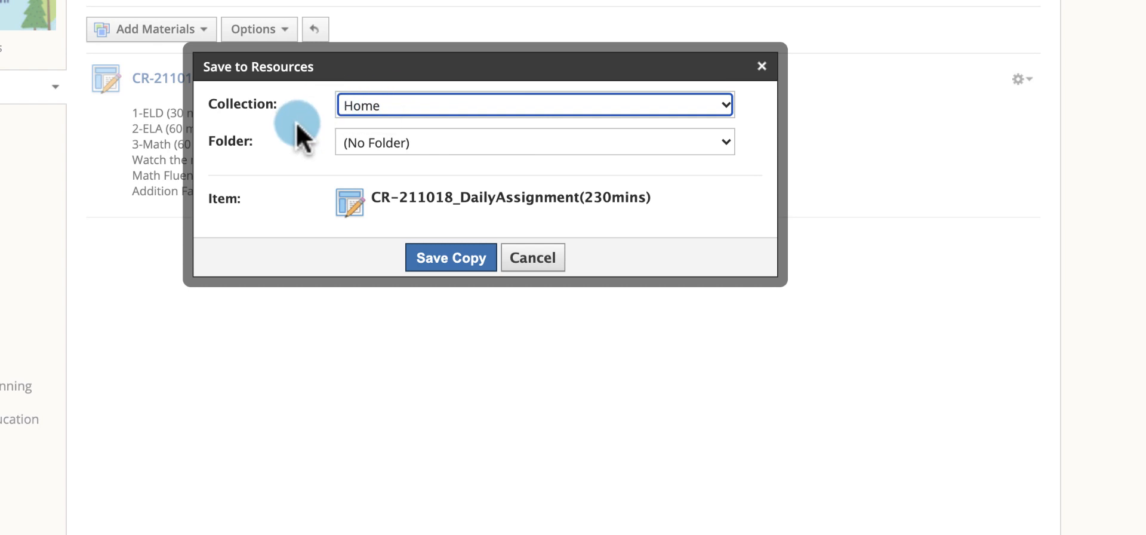
left_click(445, 259)
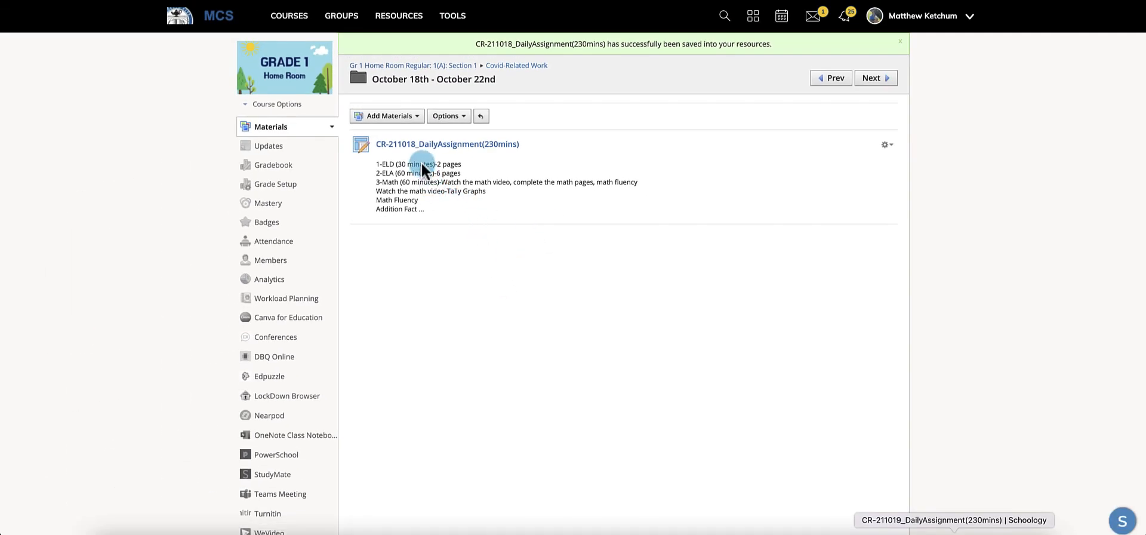
- Import the saved CR-211018_DailyAssignment(230mins) from the Home collection in Resources into the October 18th - October 22nd folder
left_click(392, 117)
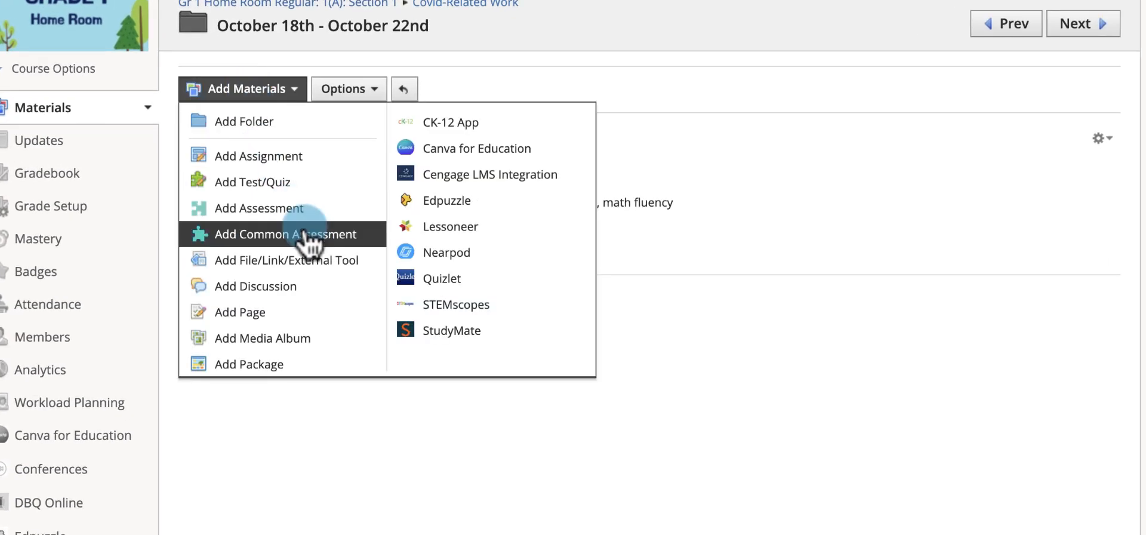
scroll(276, 226, "down", 2)
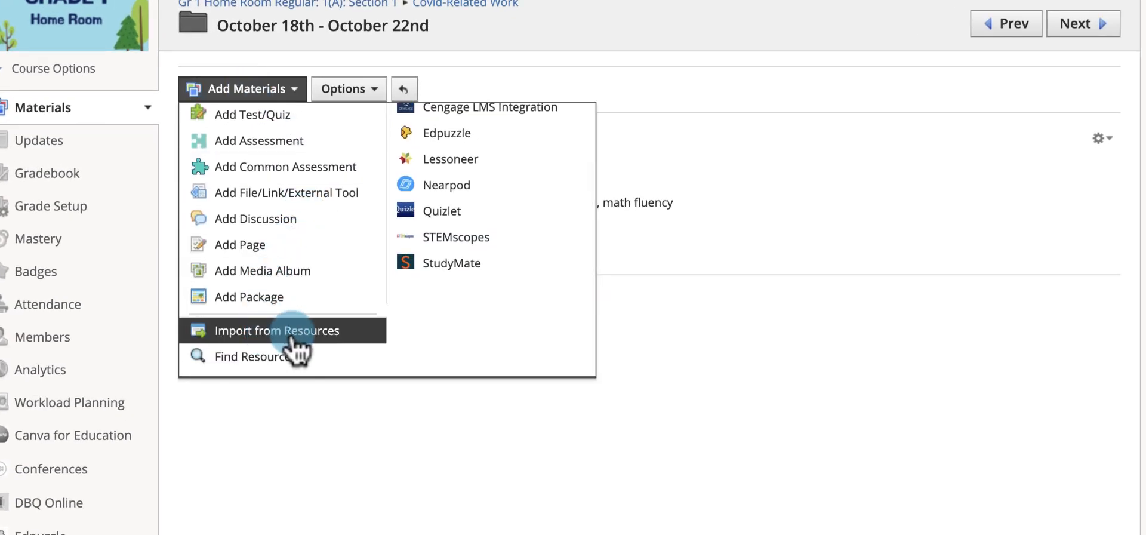
scroll(332, 334, "down", 1)
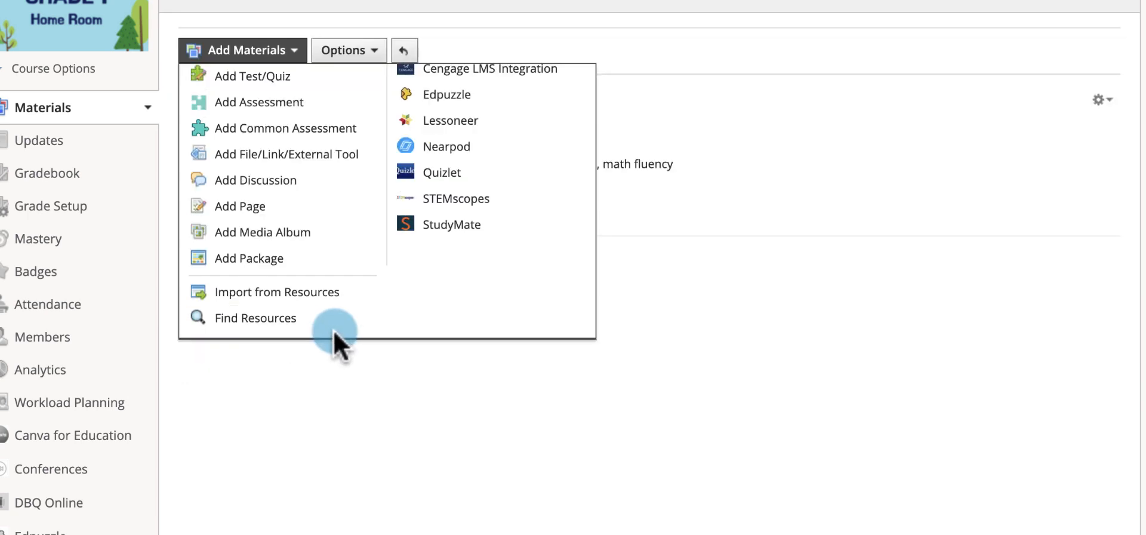
left_click(332, 304)
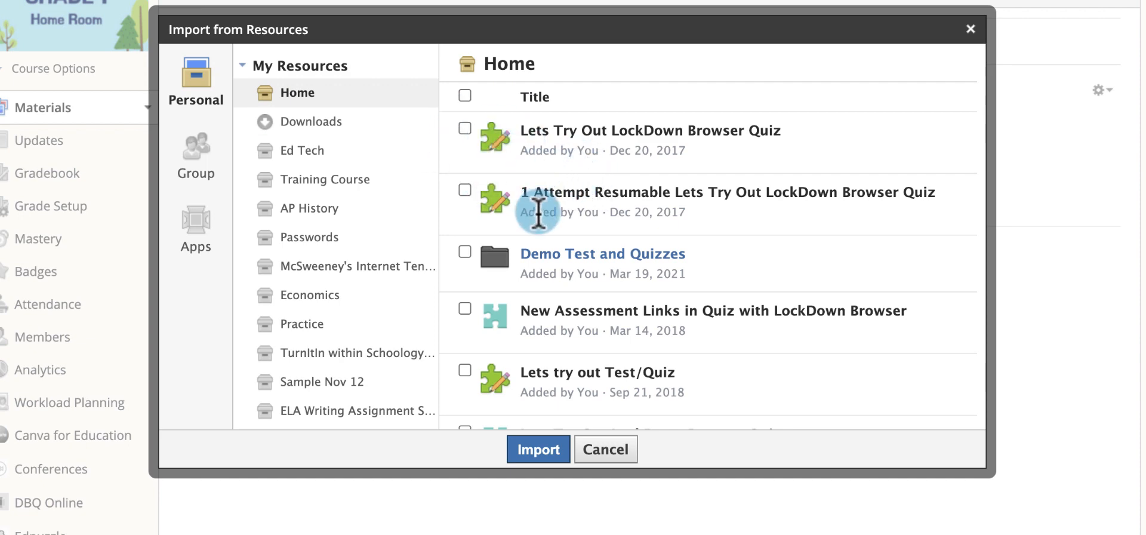
scroll(537, 212, "down", 5)
scroll(537, 213, "down", 20)
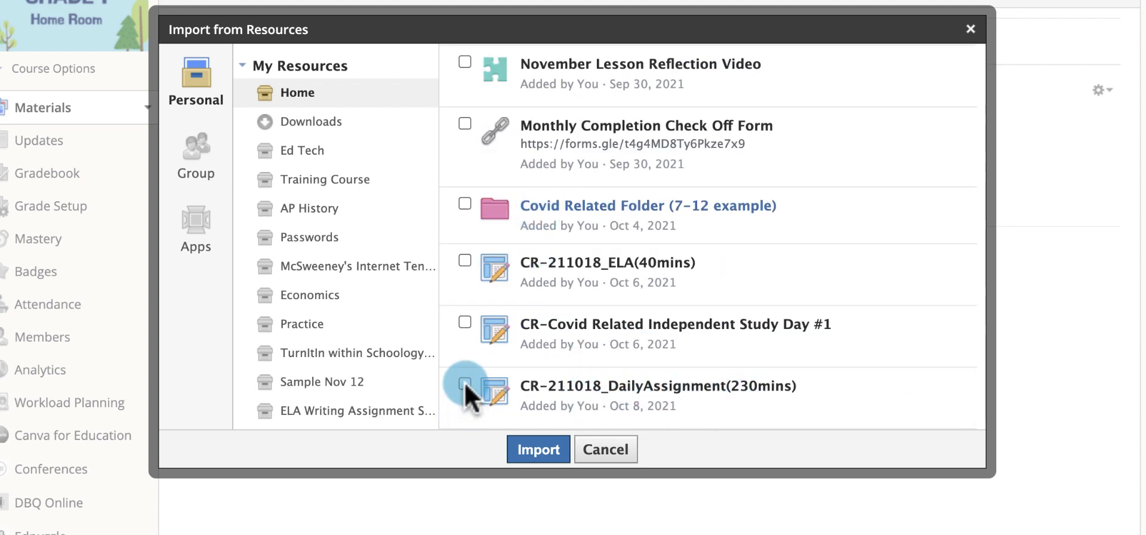
left_click(536, 452)
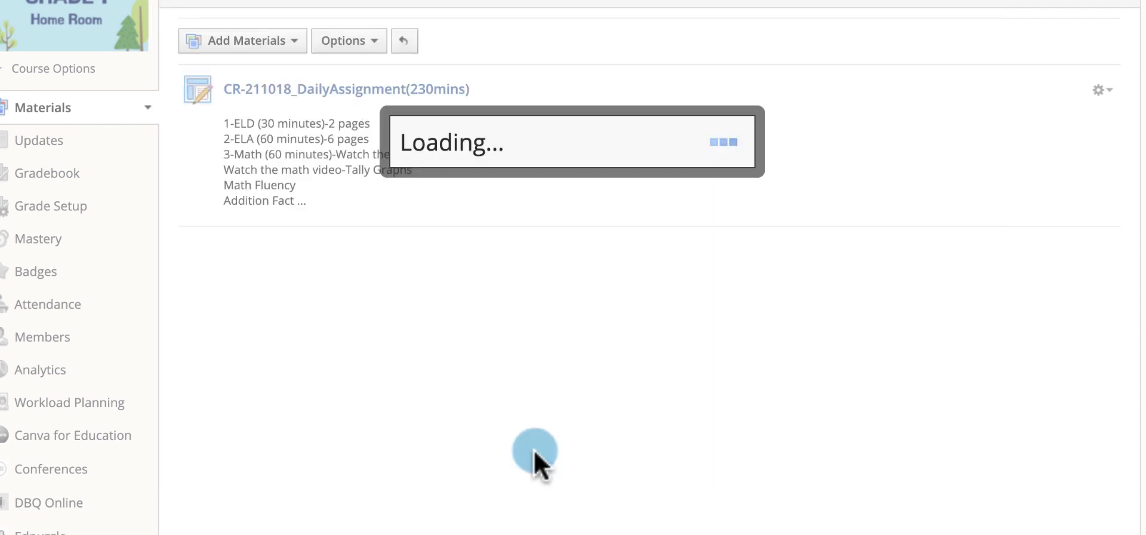
left_click(537, 215)
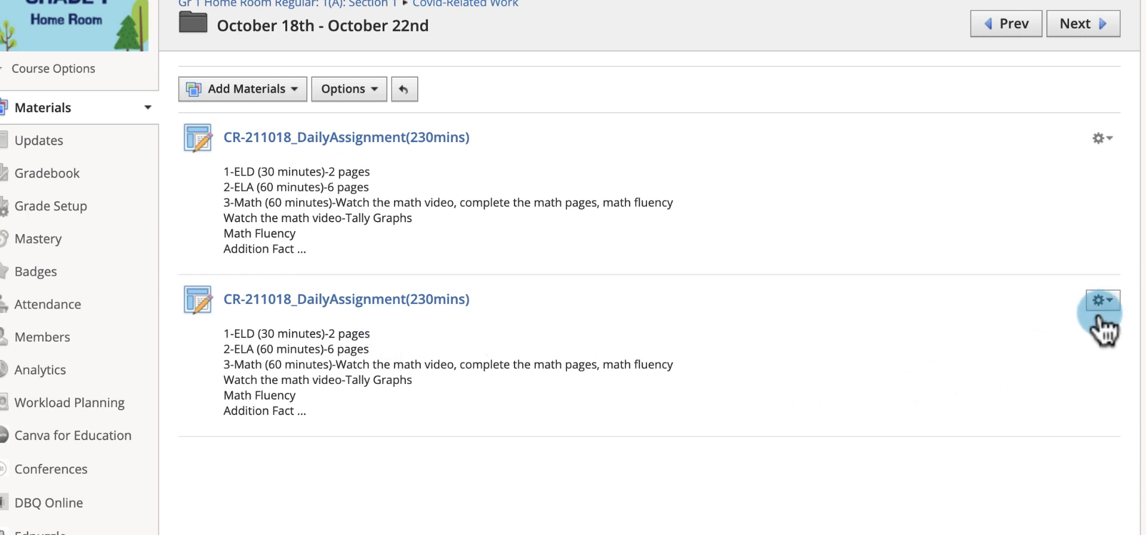
- Rename the imported duplicate as CR-211019_DailyAssignment(230mins), look over its description and save the changes
scroll(1101, 301, "down", 1)
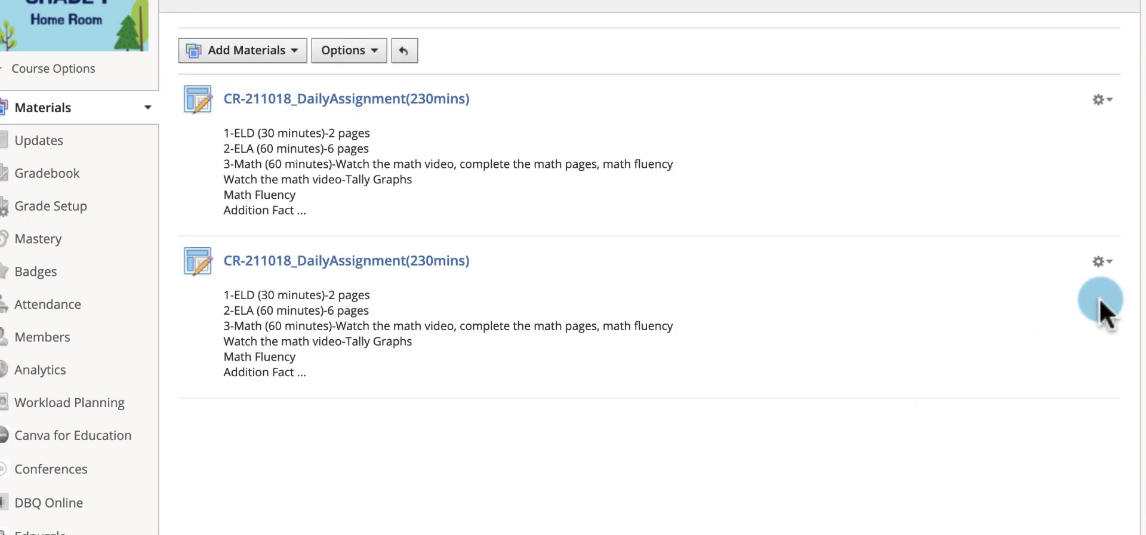
left_click(1101, 265)
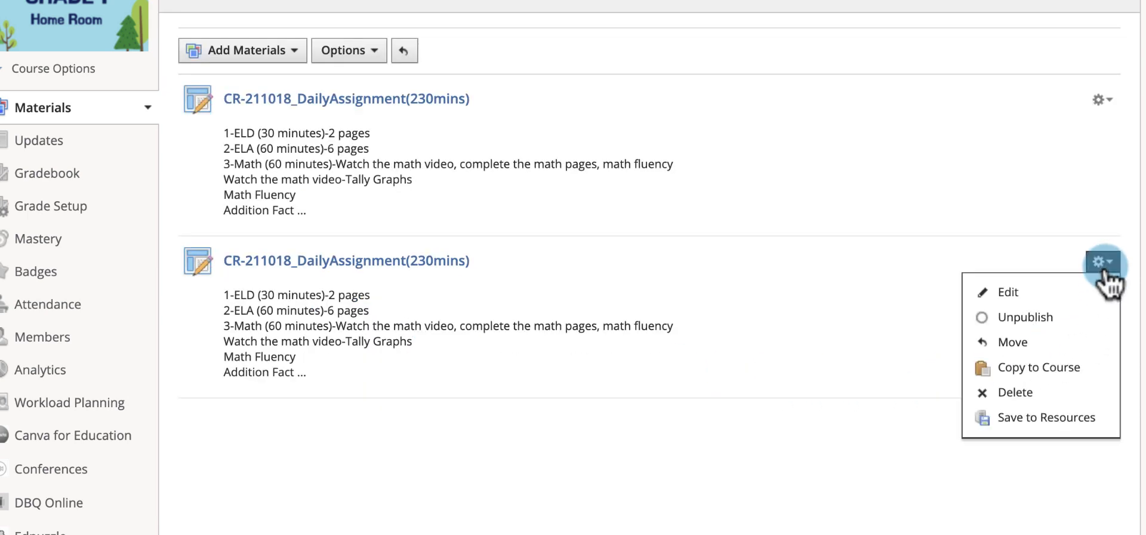
left_click(1040, 292)
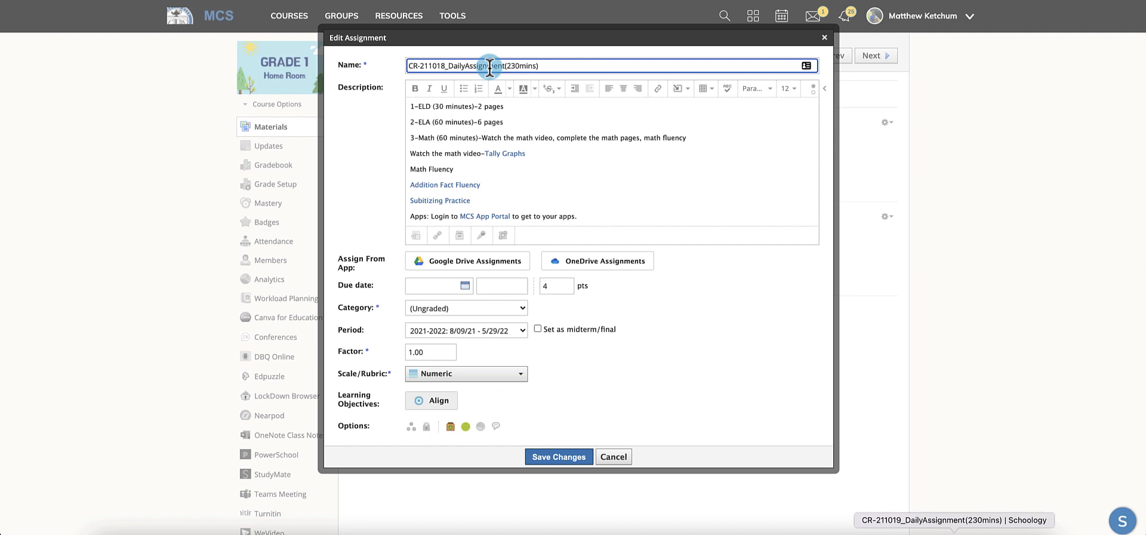
key("BackSpace")
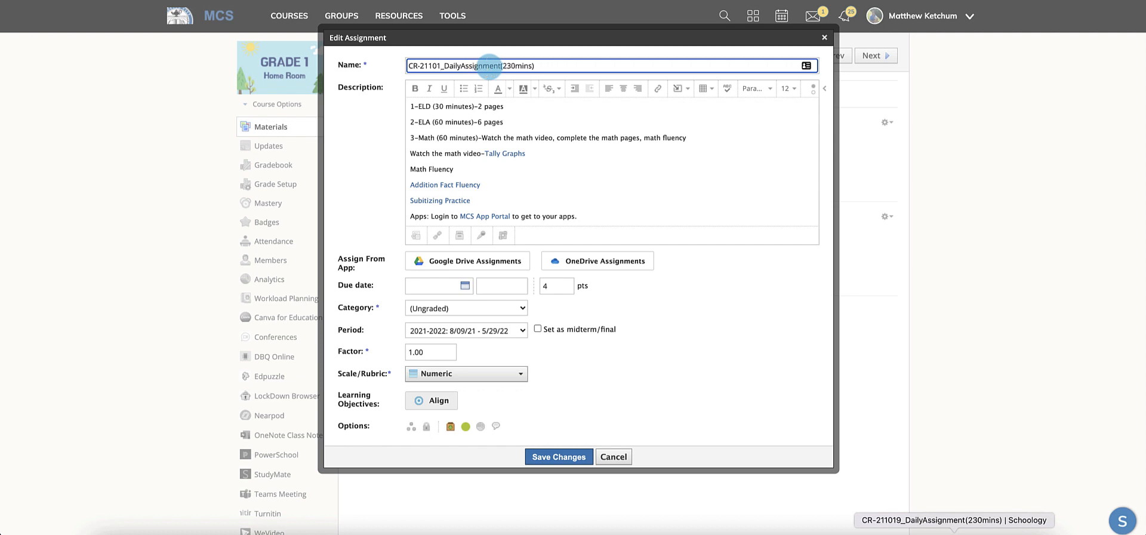
type("9")
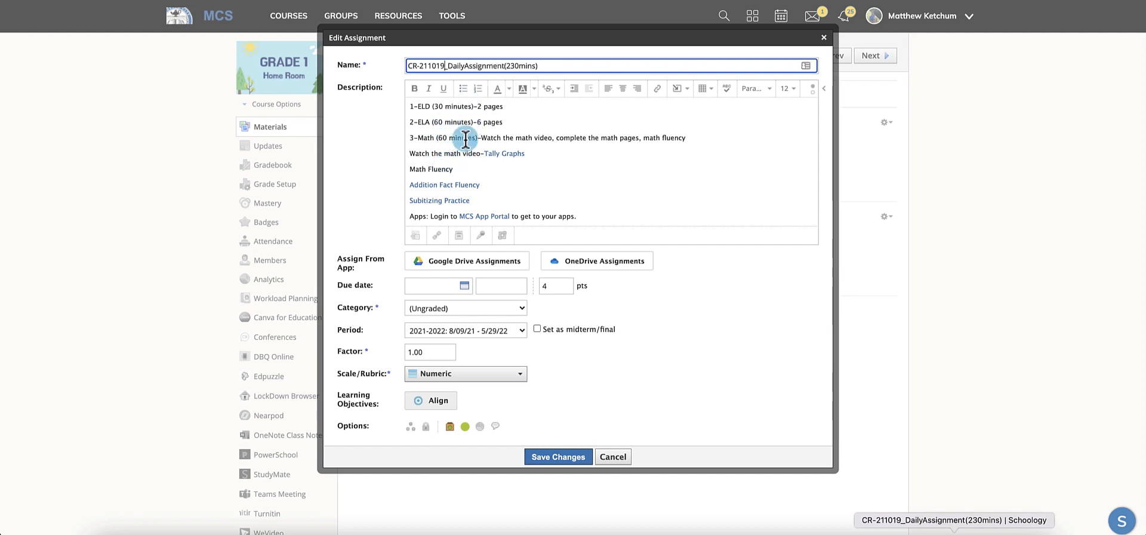
scroll(466, 146, "down", 3)
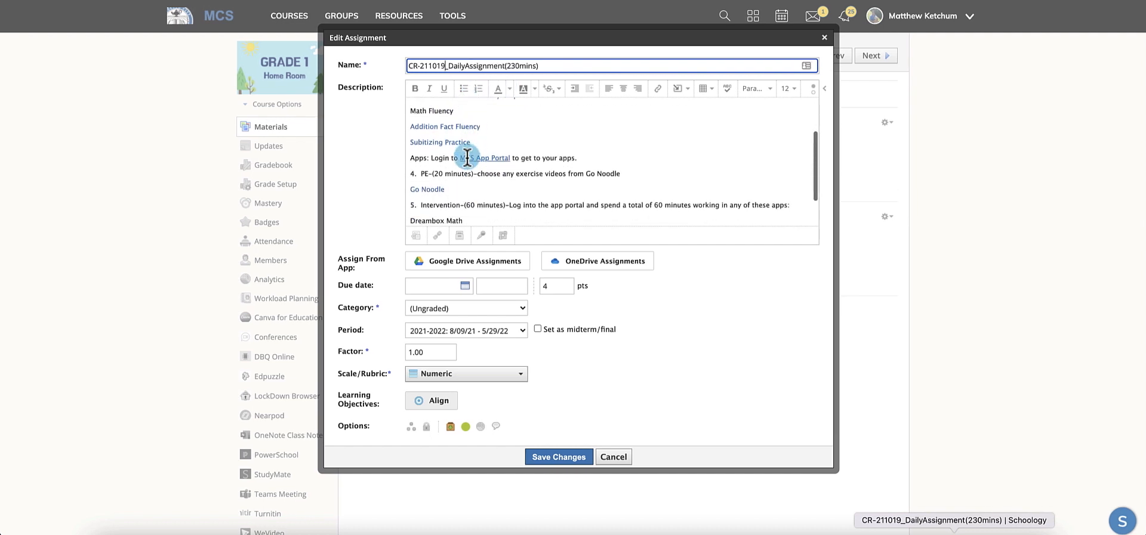
scroll(466, 156, "up", 3)
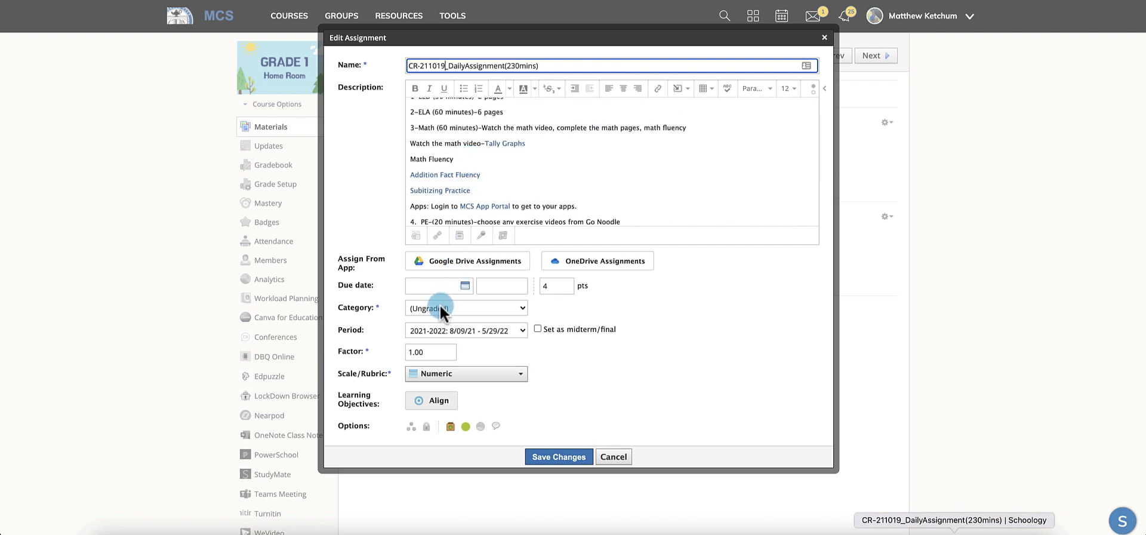
scroll(482, 169, "up", 1)
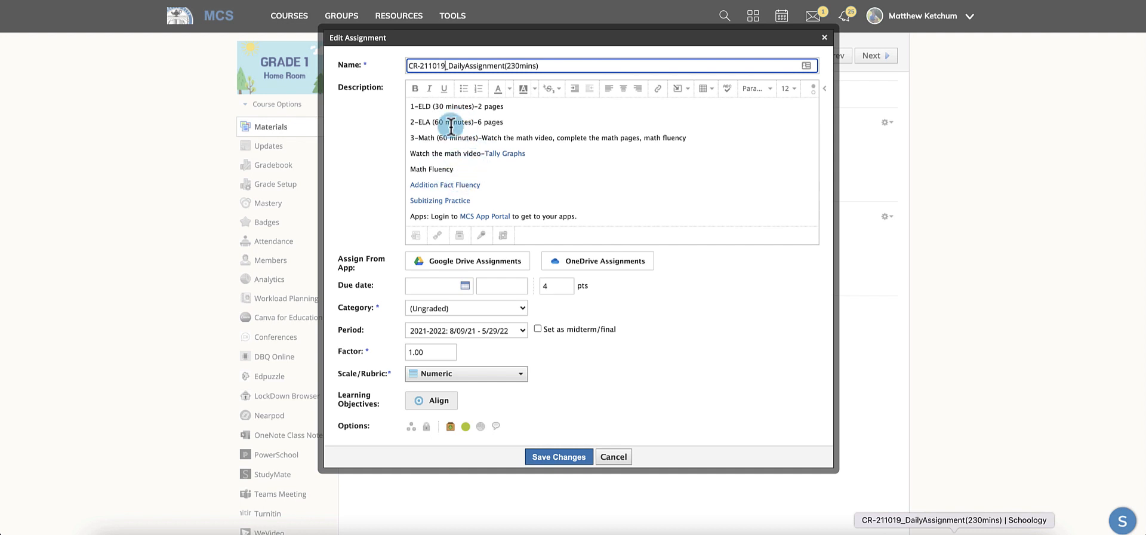
left_click(560, 457)
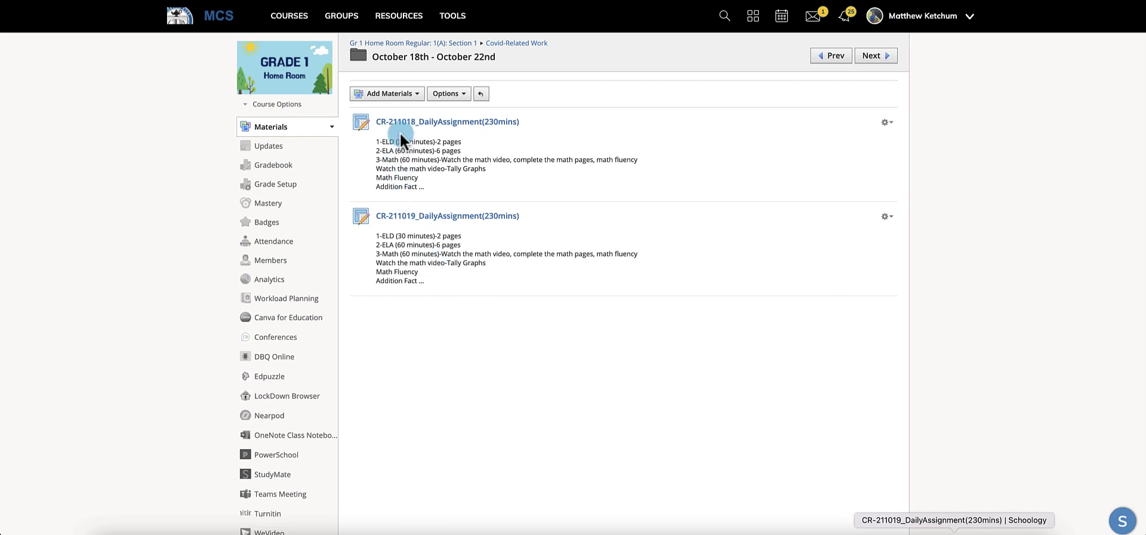
- Import another copy of CR-211018_DailyAssignment(230mins) from the Home resources for the third day of the week
left_click(391, 94)
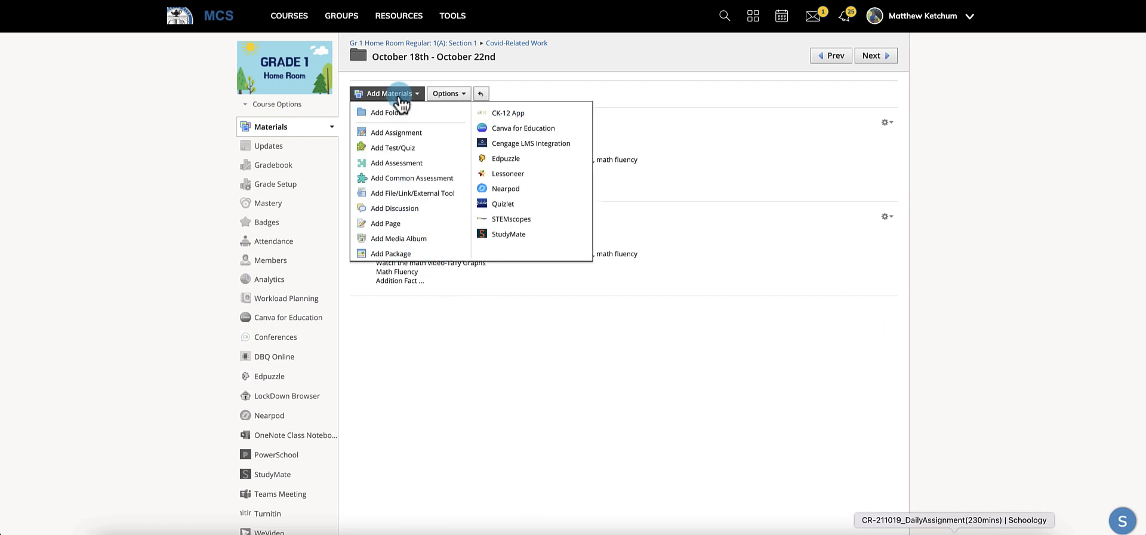
scroll(401, 191, "down", 1)
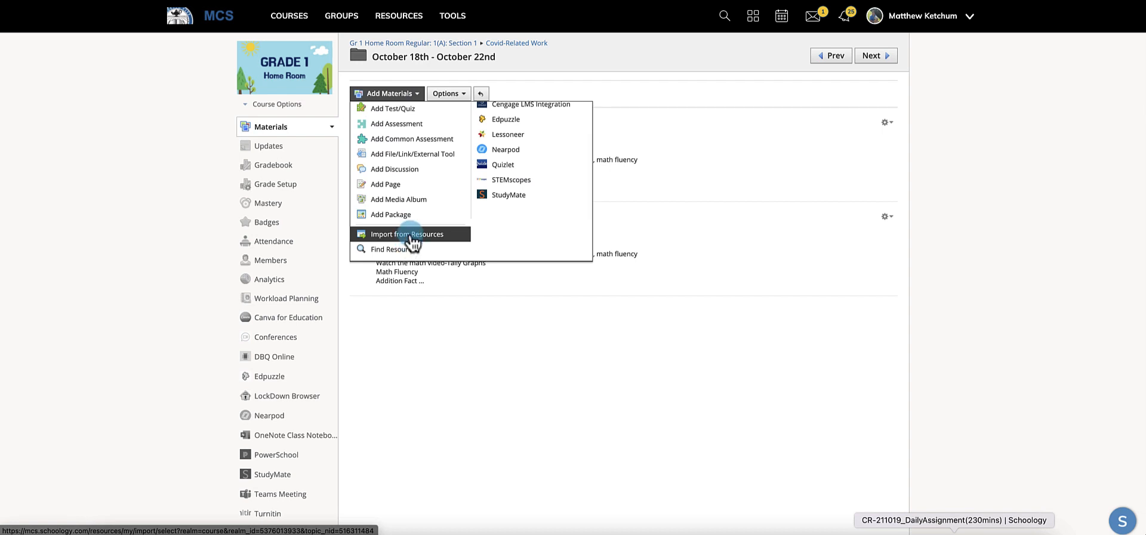
left_click(411, 235)
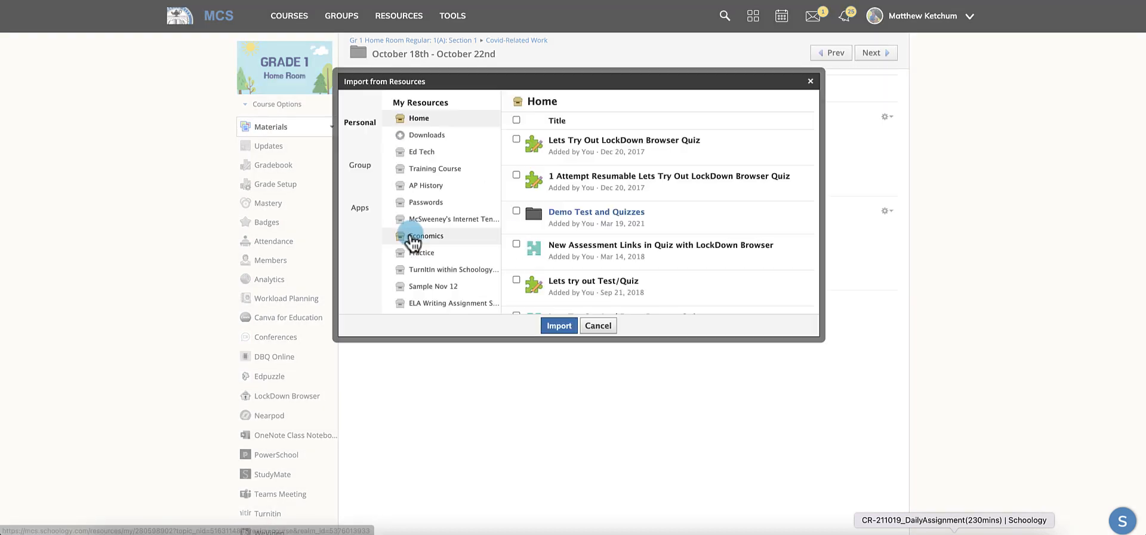
scroll(630, 242, "down", 2)
scroll(630, 241, "down", 10)
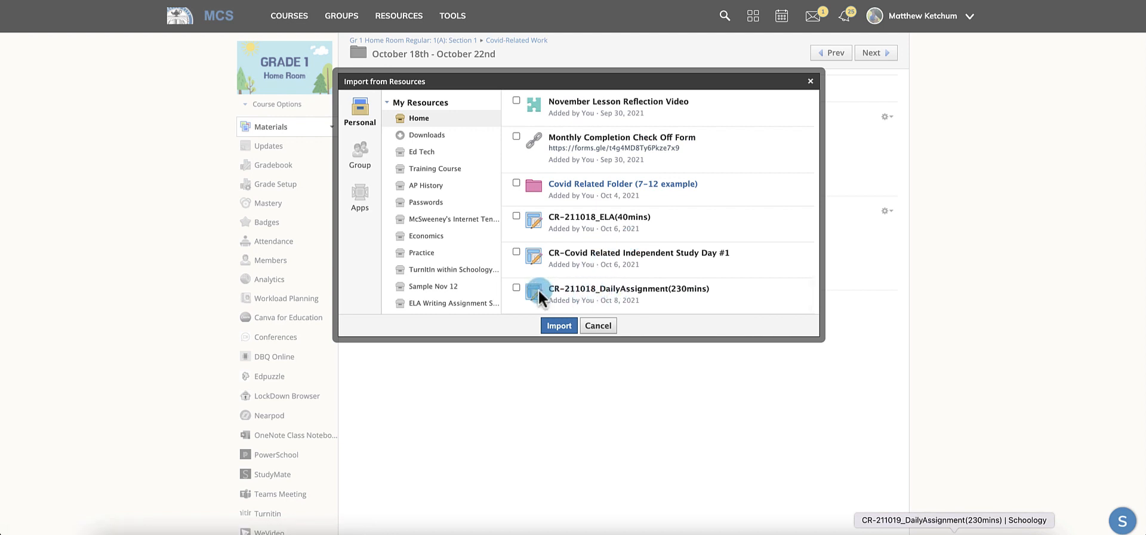
left_click(516, 289)
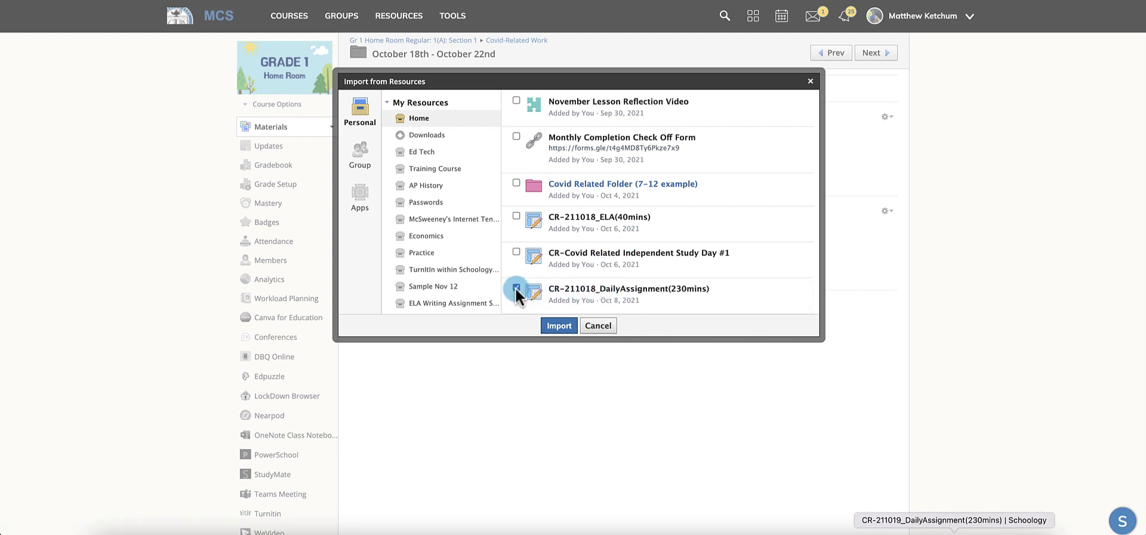
left_click(559, 325)
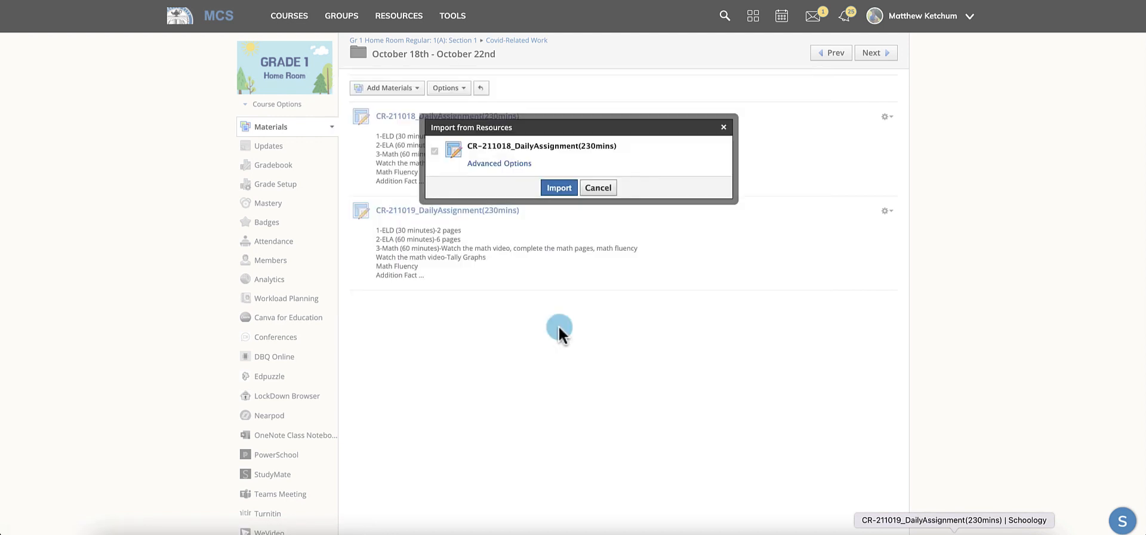
left_click(561, 187)
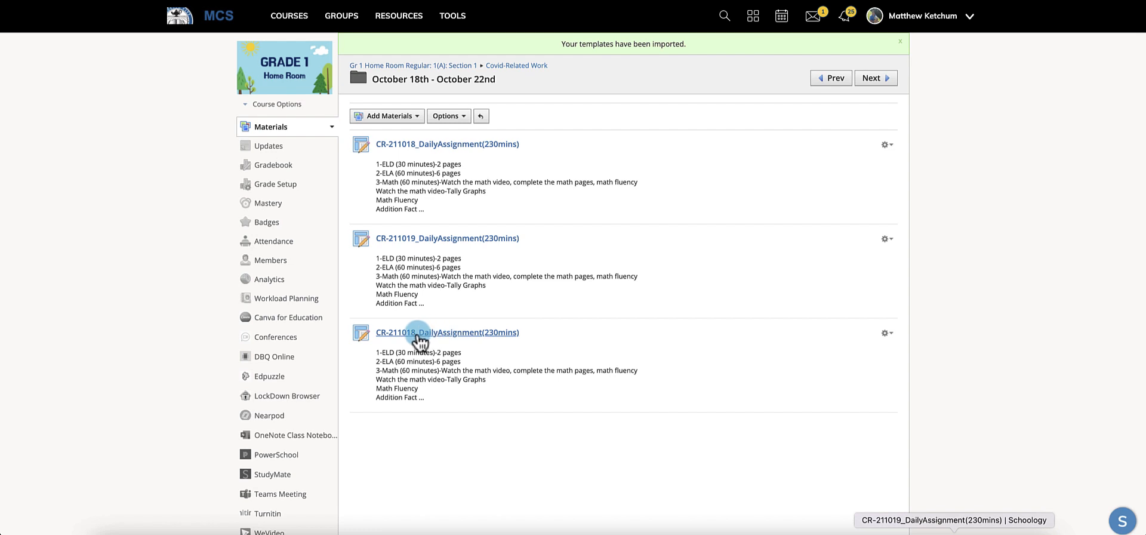
- Rename the newly imported assignment at the end of the folder as CR-211020_DailyAssignment(230mins) and save it
left_click(887, 335)
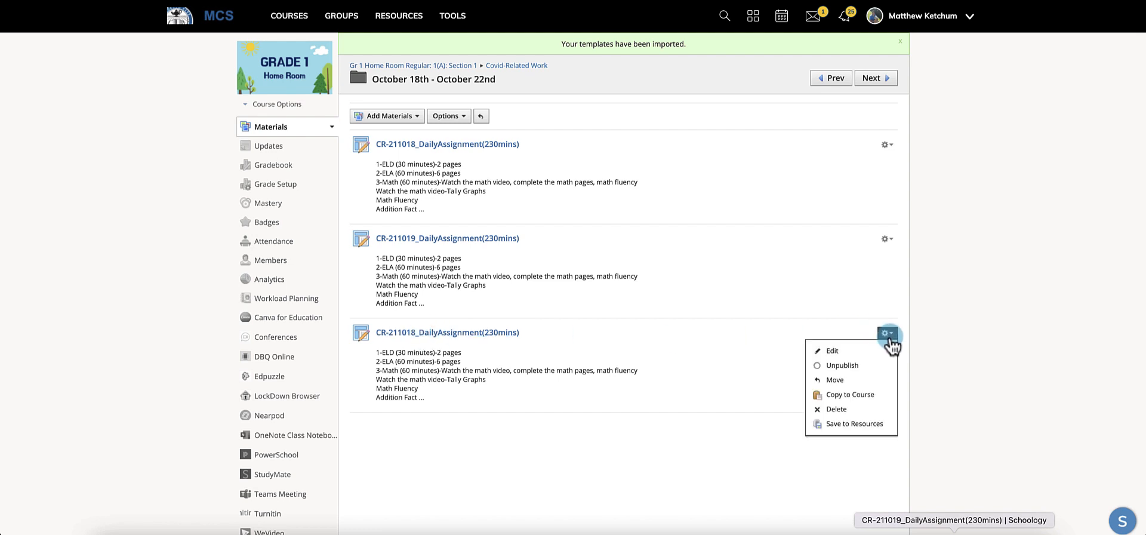
left_click(850, 350)
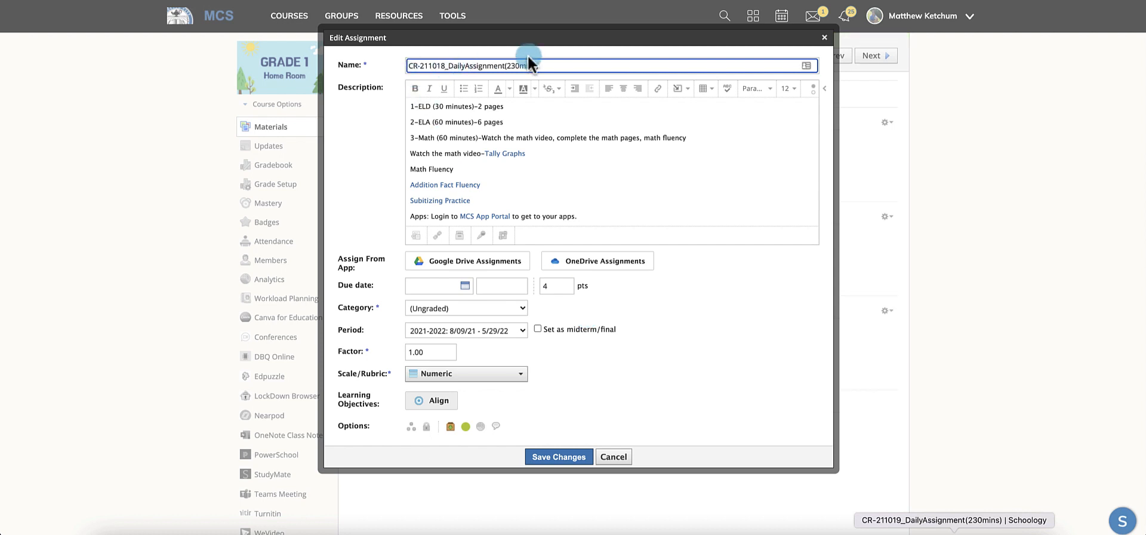
key("BackSpace")
key("BackSpace")
type("20")
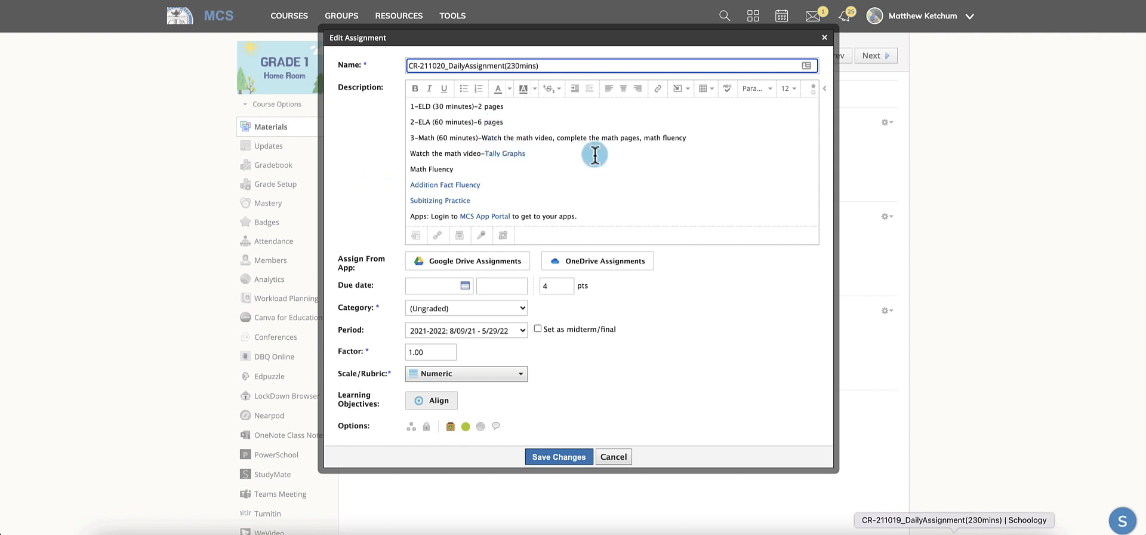
left_click(542, 456)
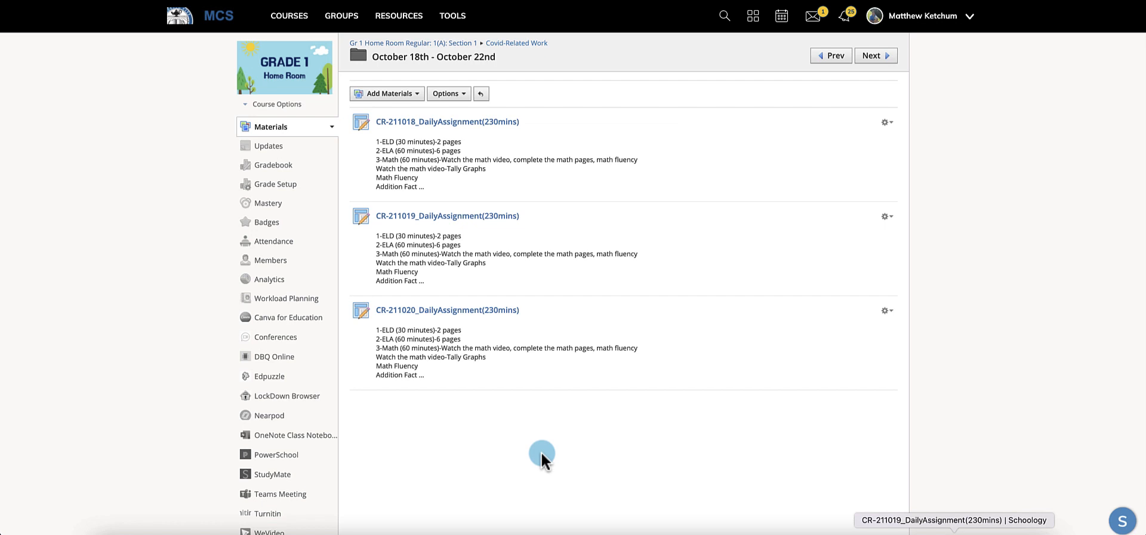
- Import CR-211018_DailyAssignment(230mins) from the Home resources once more as the folder's fourth assignment
left_click(389, 93)
left_click(395, 190)
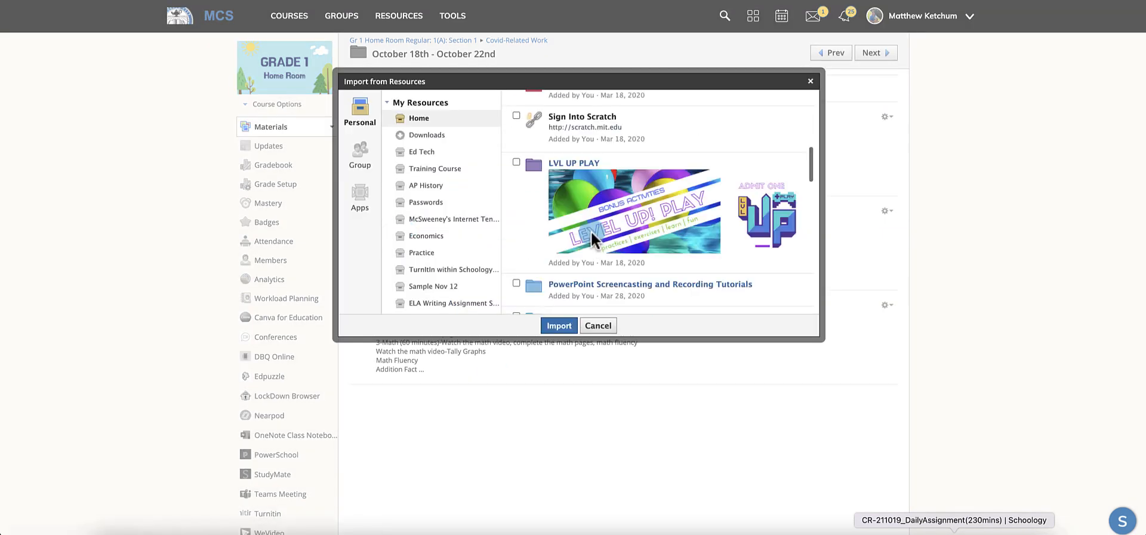
scroll(591, 231, "down", 10)
left_click(516, 288)
left_click(558, 325)
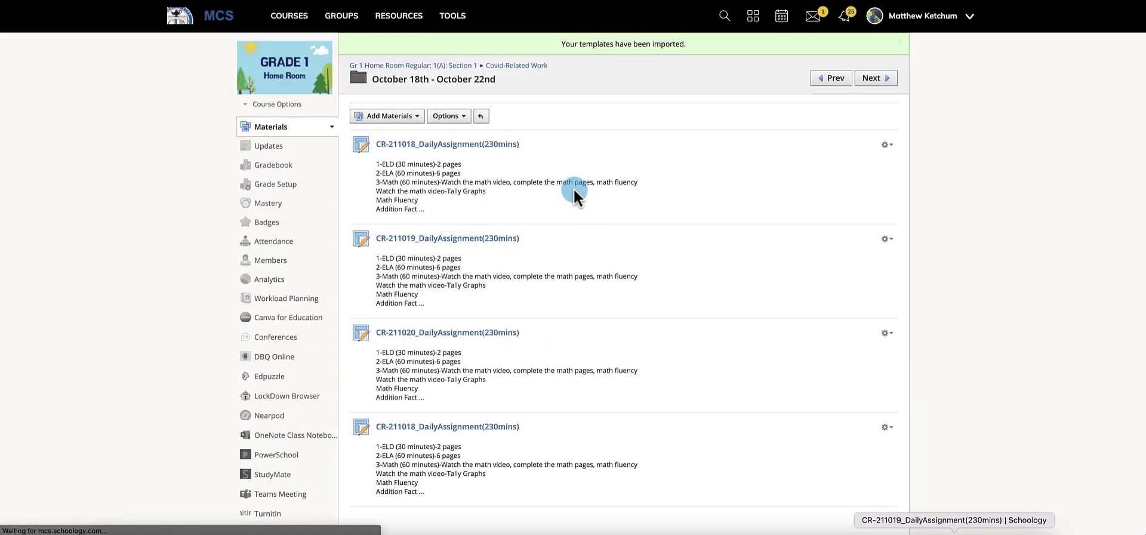
- Rename the fourth assignment in the folder as CR-211021_DailyAssignment(230mins) and save the changes
left_click(887, 427)
left_click(834, 445)
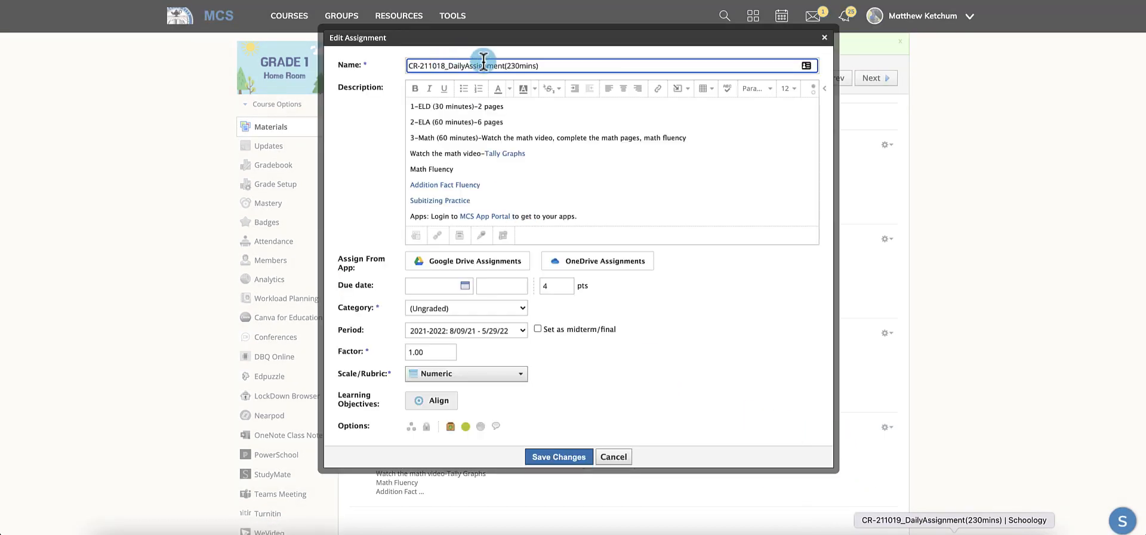
key("BackSpace")
key("BackSpace")
type("21")
left_click(559, 457)
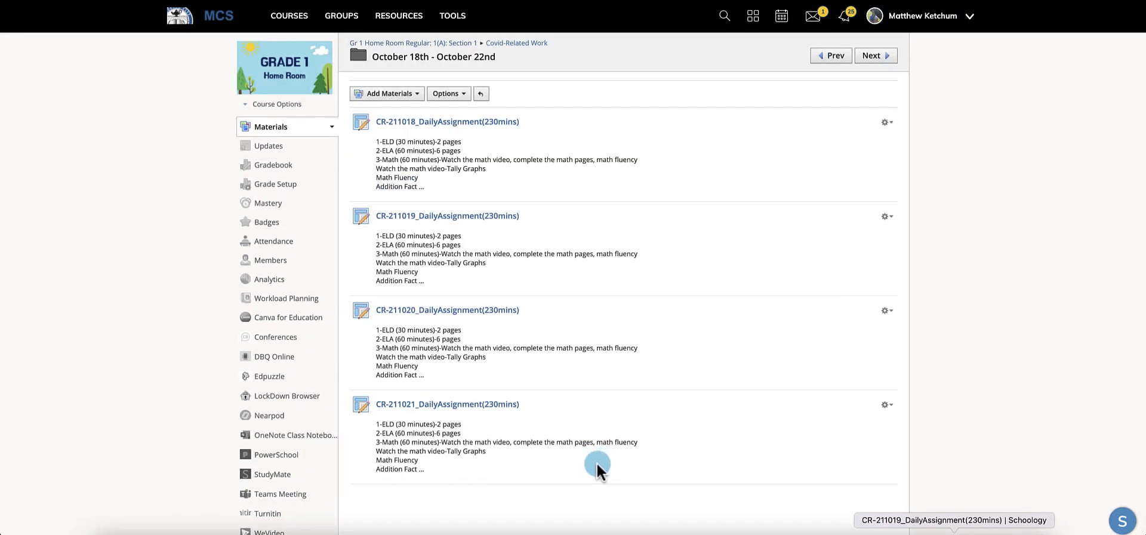
- Import a further copy of CR-211018_DailyAssignment(230mins) from the Home resources as the week's fifth assignment
left_click(389, 93)
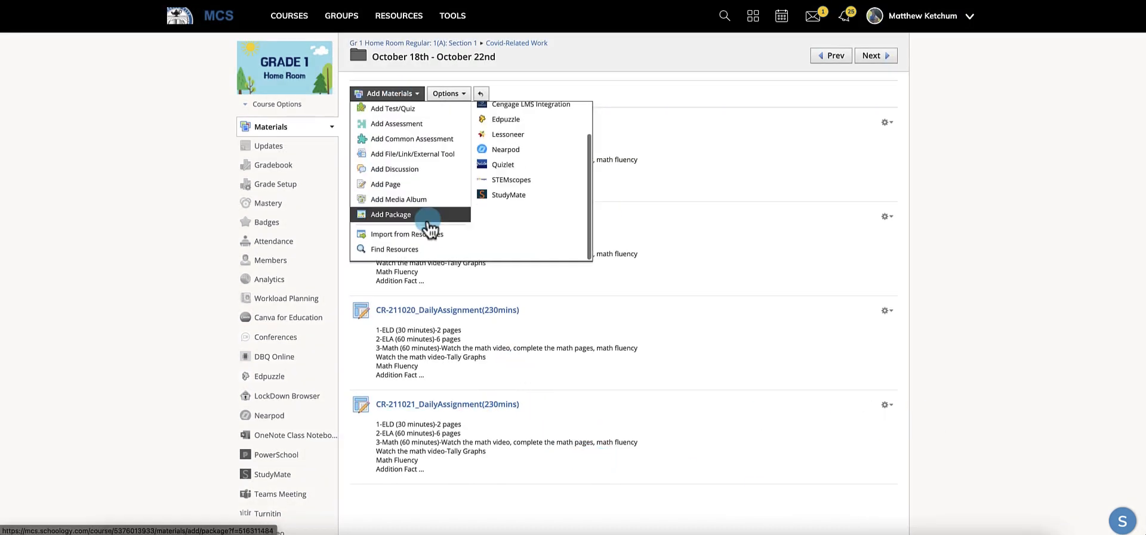
left_click(446, 234)
scroll(513, 292, "down", 10)
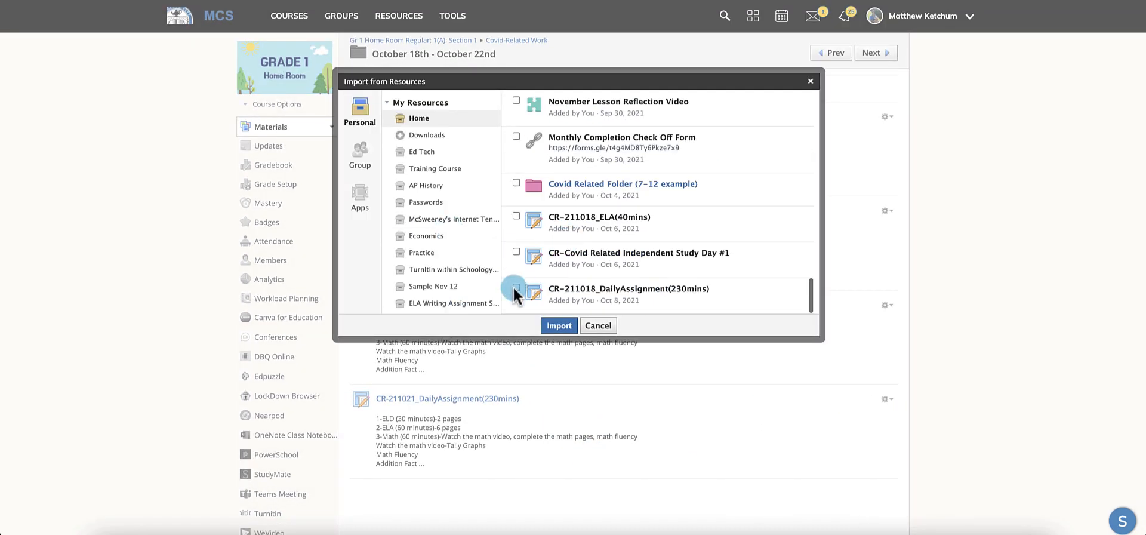
left_click(558, 325)
left_click(557, 187)
- Rename the fifth assignment in the folder as CR-211022_DailyAssignment(230mins) and save the changes
scroll(543, 271, "down", 3)
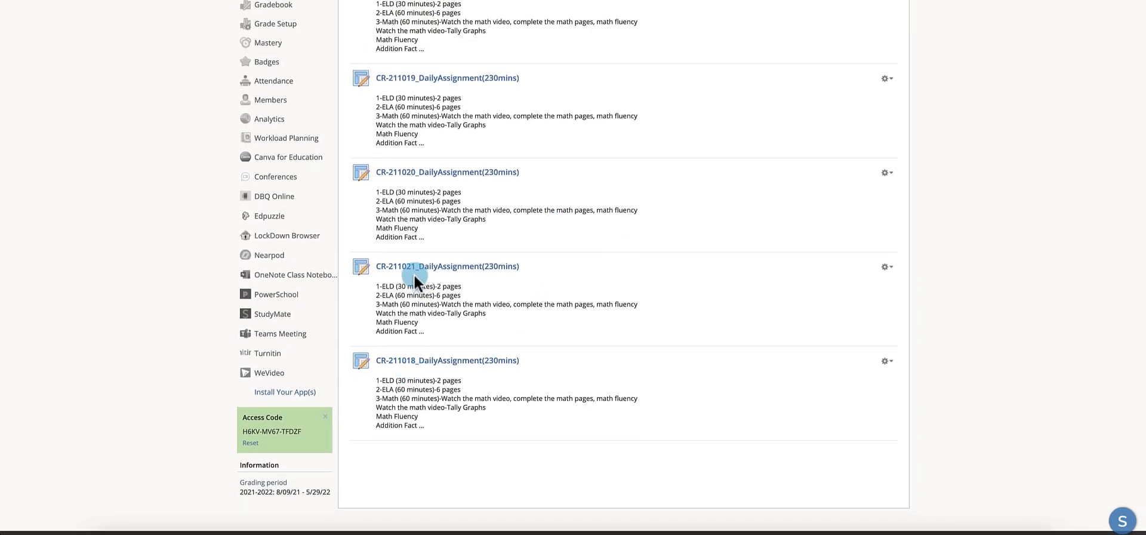
left_click(885, 360)
left_click(855, 374)
left_click(445, 66)
left_click(528, 65)
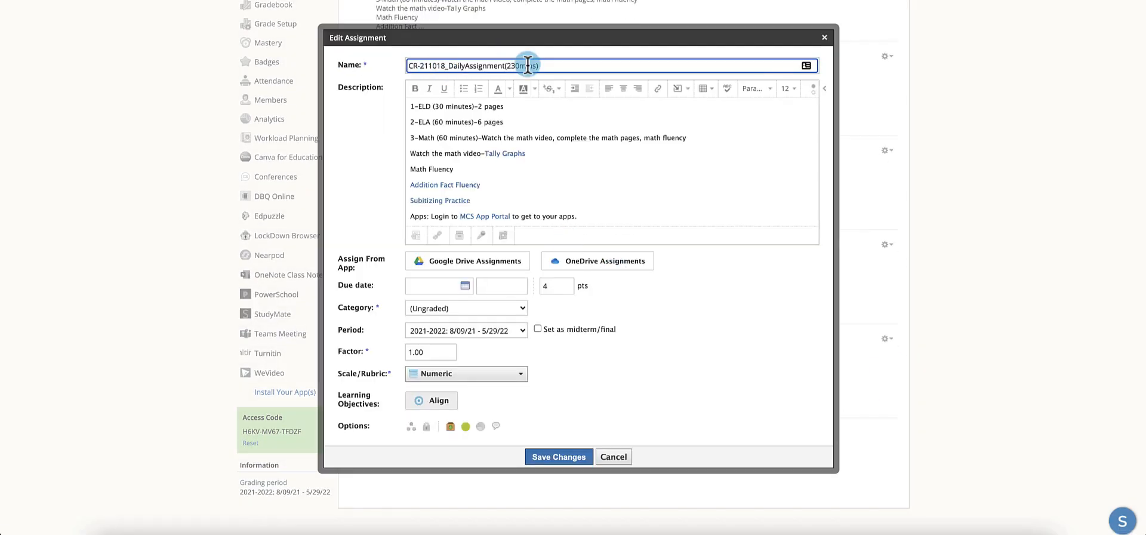
key("BackSpace")
key("BackSpace")
type("22")
left_click(558, 456)
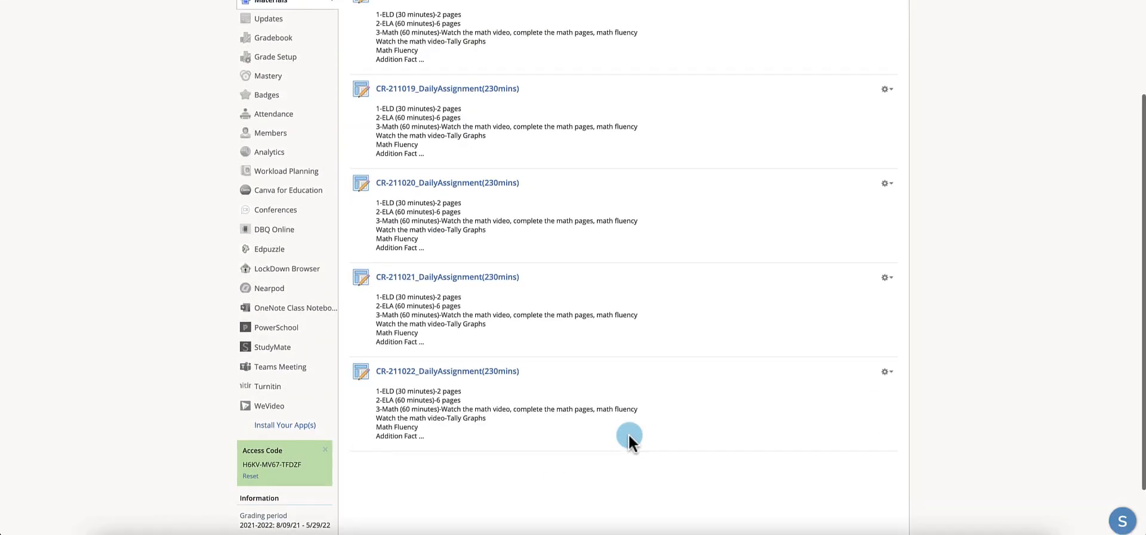
- Review the week's daily assignments, then reopen the October 18th - October 22nd folder from the course materials through Covid-Related Work
scroll(629, 434, "up", 1)
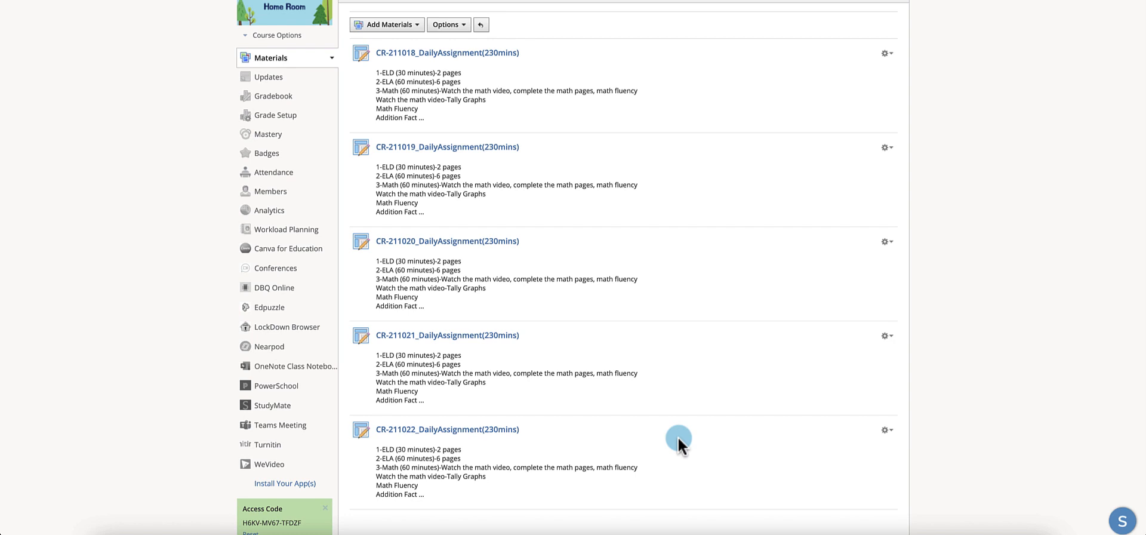
scroll(679, 438, "up", 1)
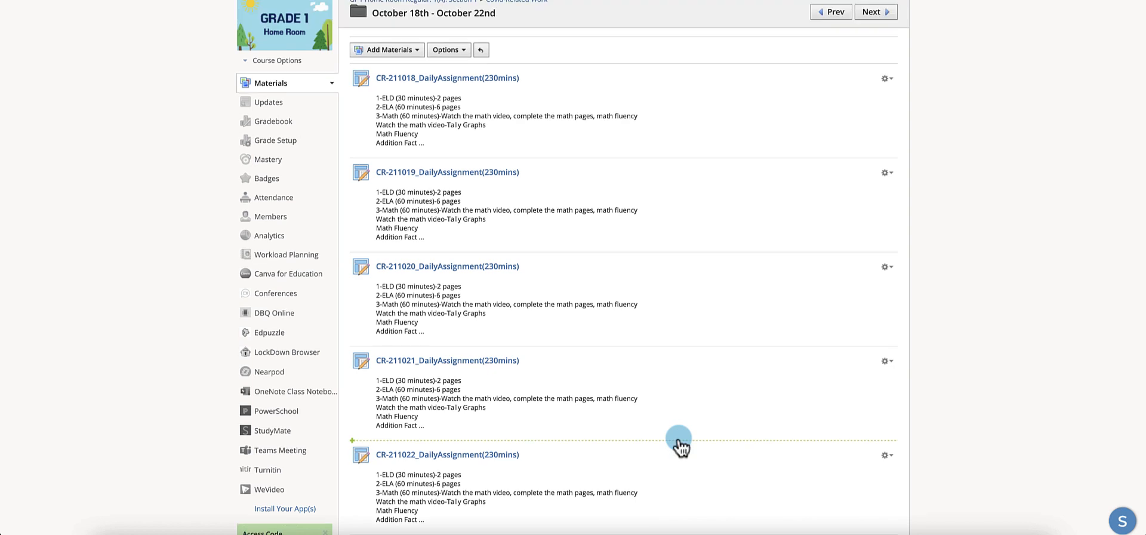
scroll(678, 442, "up", 2)
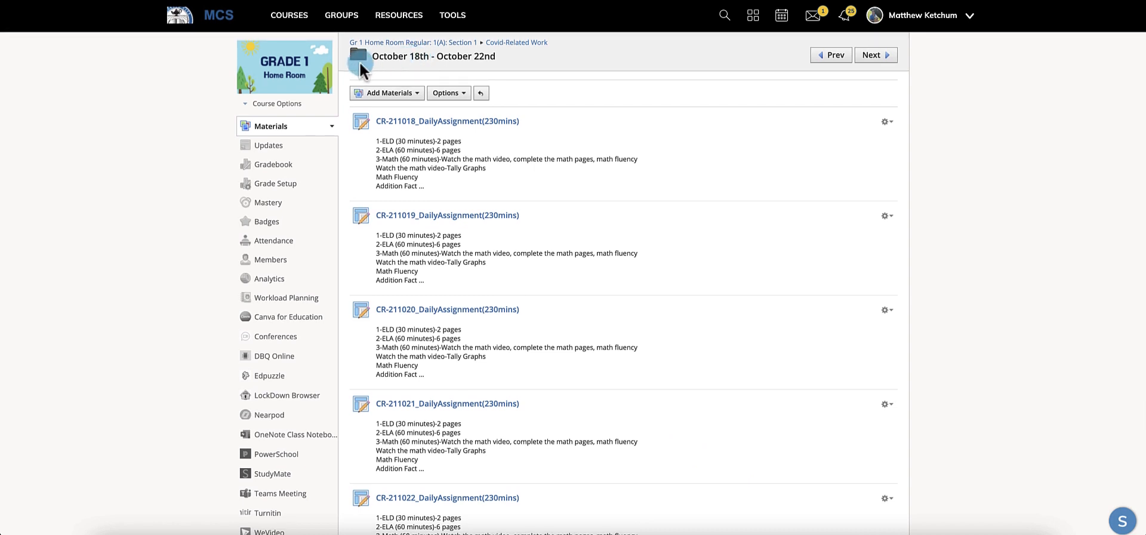
left_click(280, 129)
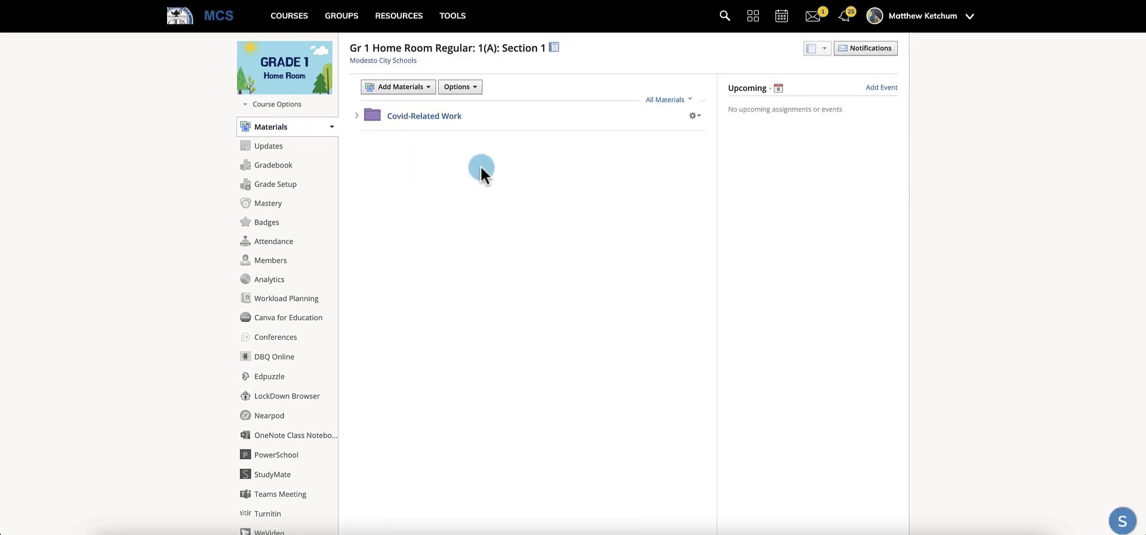
left_click(444, 122)
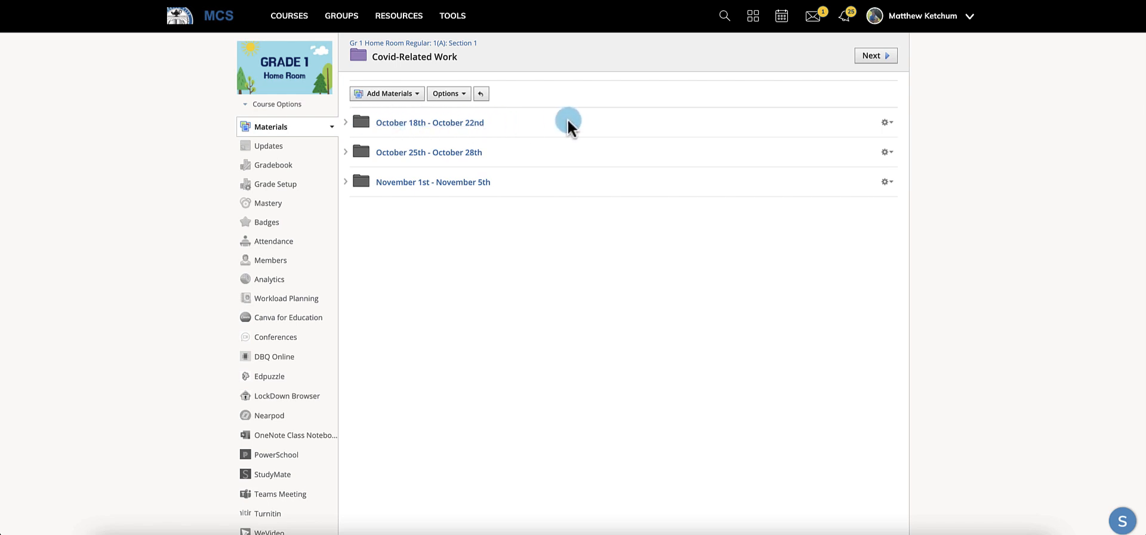
left_click(440, 124)
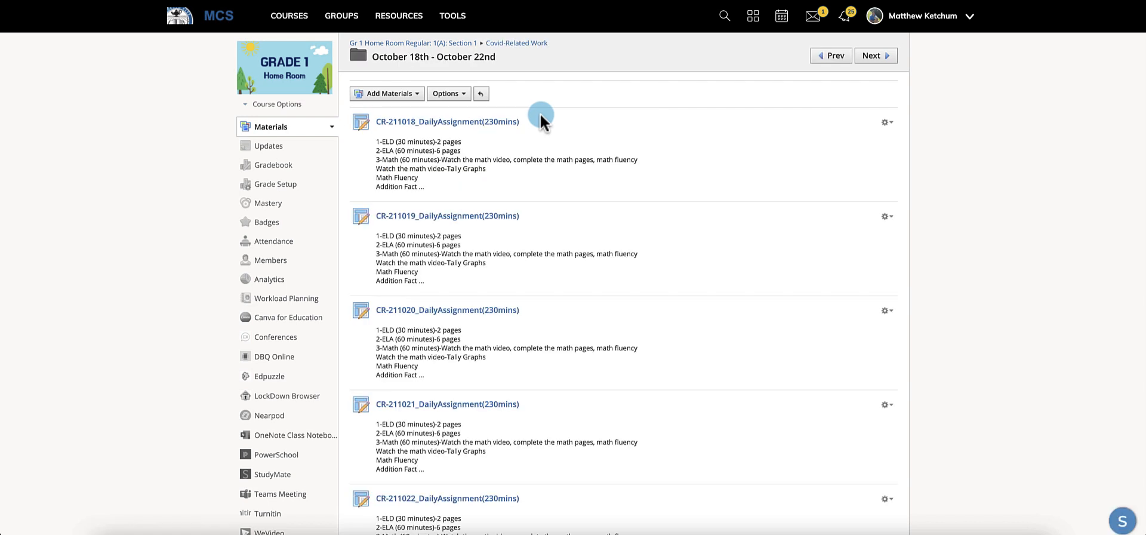
- Save a copy of the October 18th - October 22nd folder from Covid-Related Work to the Home resources collection with no parent folder
left_click(510, 44)
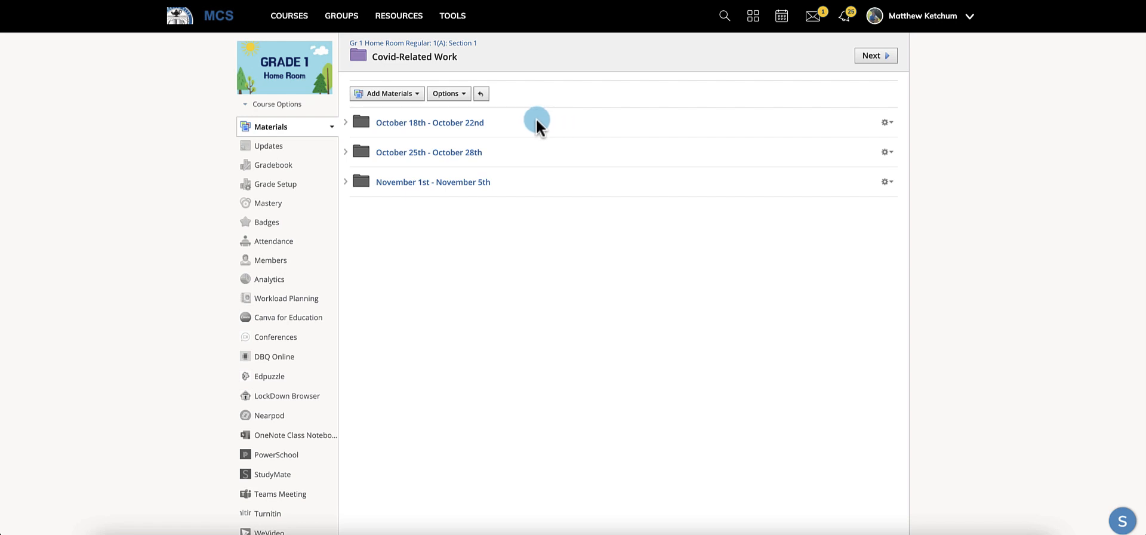
left_click(887, 123)
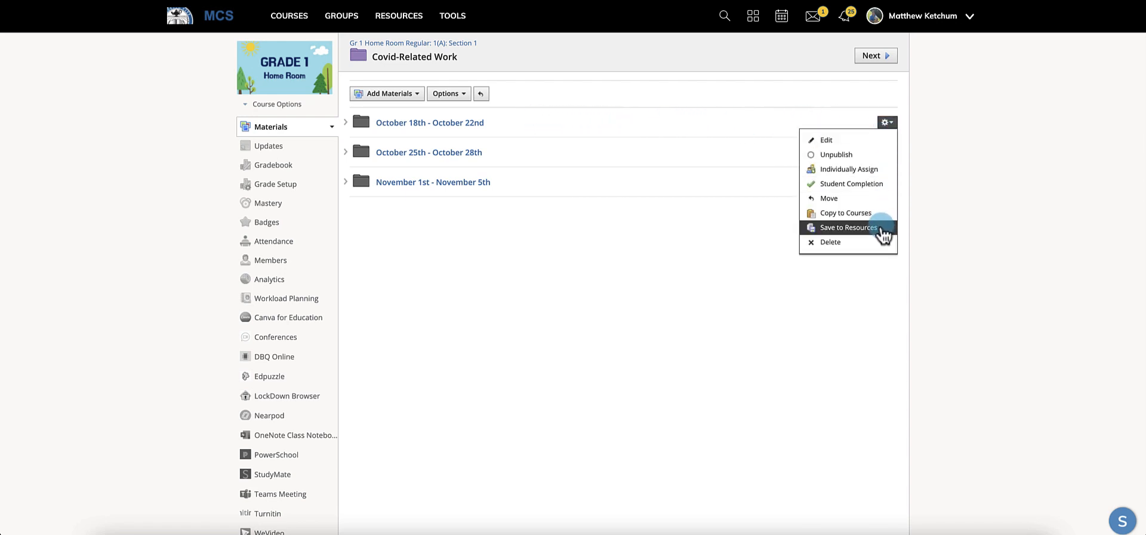
left_click(848, 227)
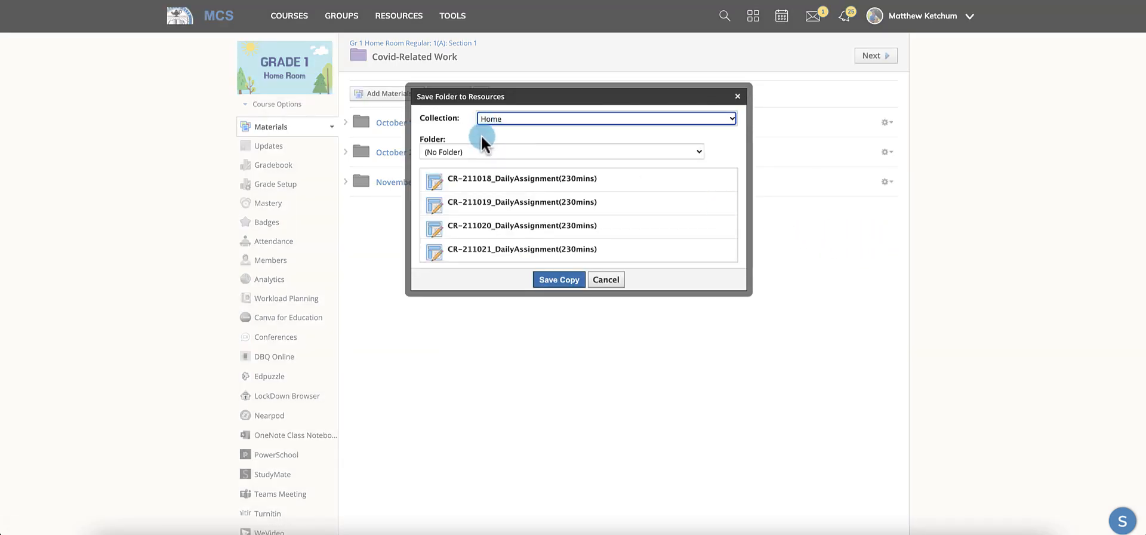
left_click(558, 280)
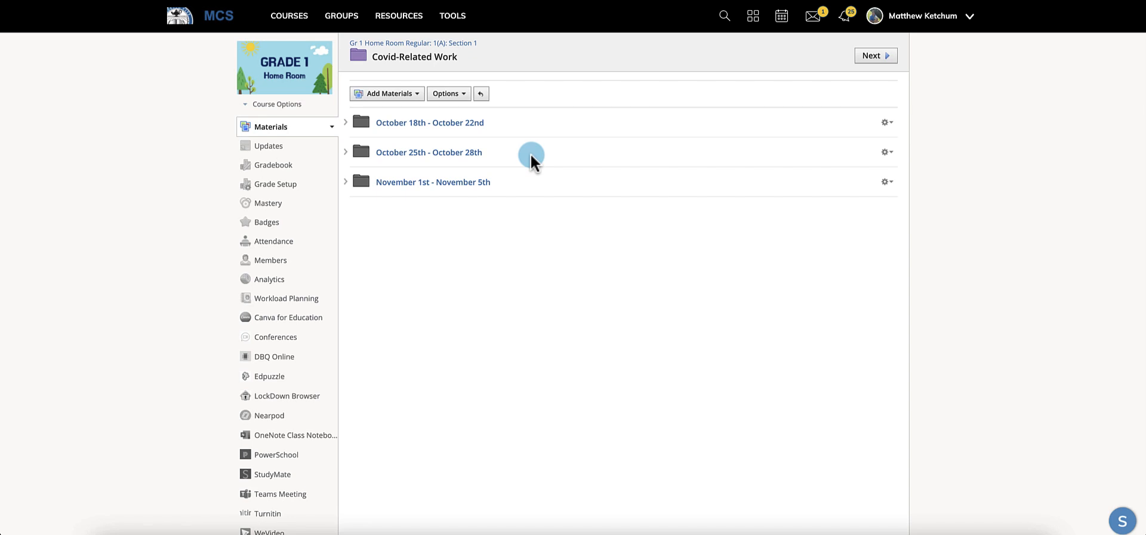
- Import the saved October 18th - October 22nd folder with its assignments from the Home resources into the Covid-Related Work folder
scroll(512, 141, "down", 1)
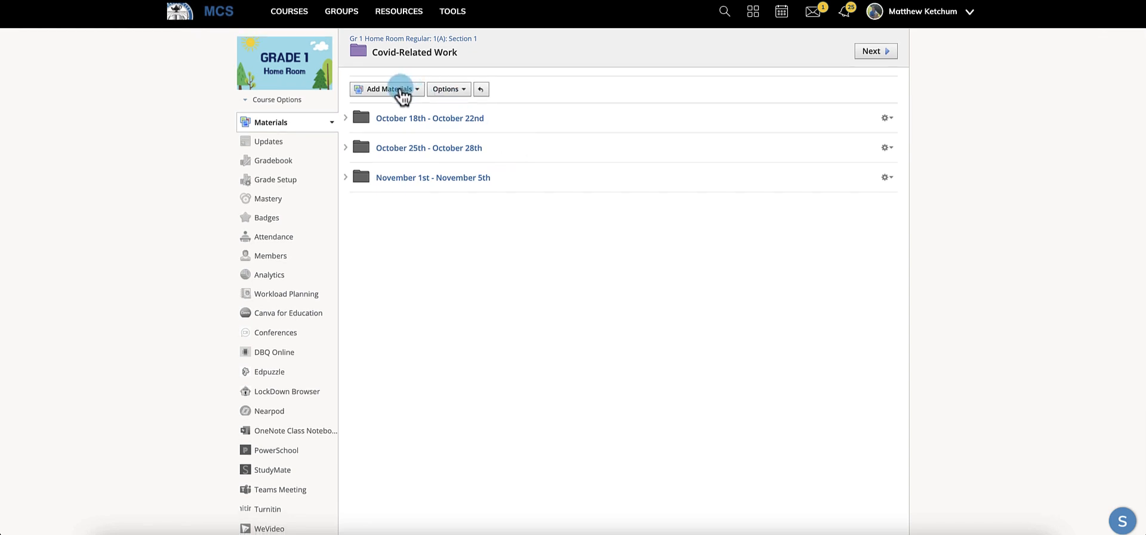
left_click(396, 95)
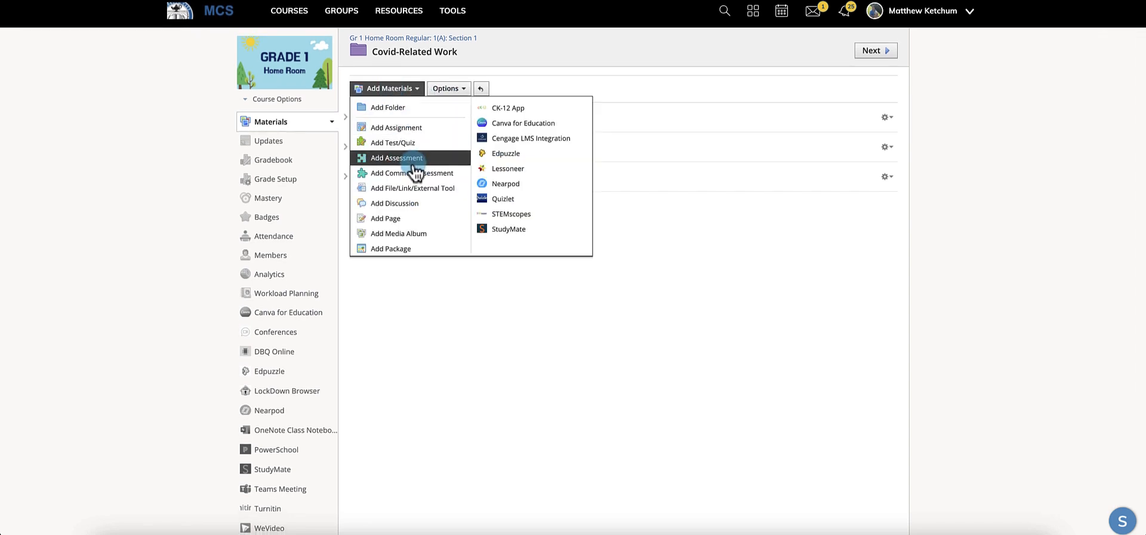
scroll(414, 179, "down", 1)
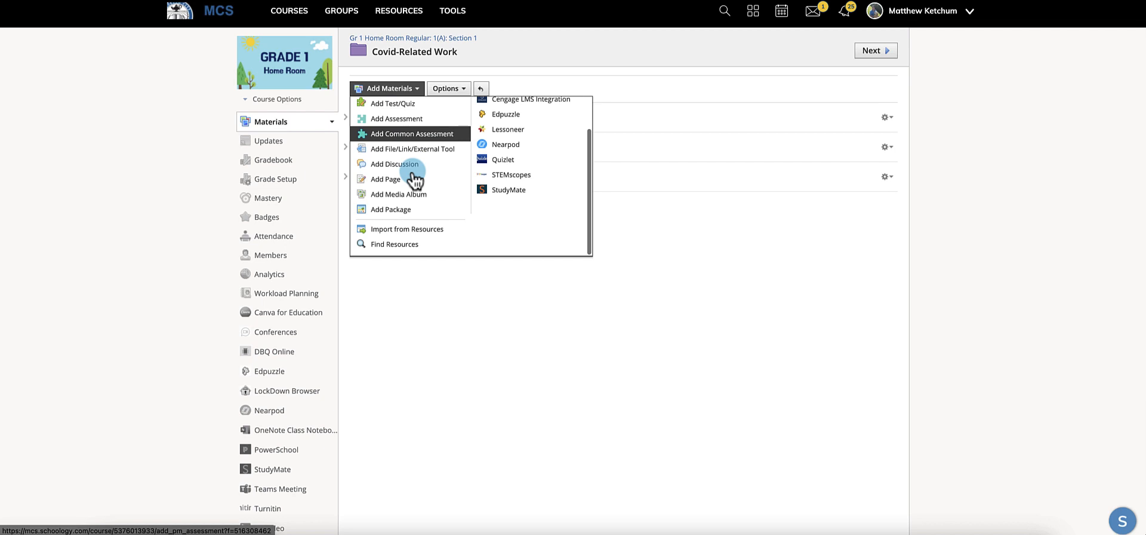
left_click(419, 233)
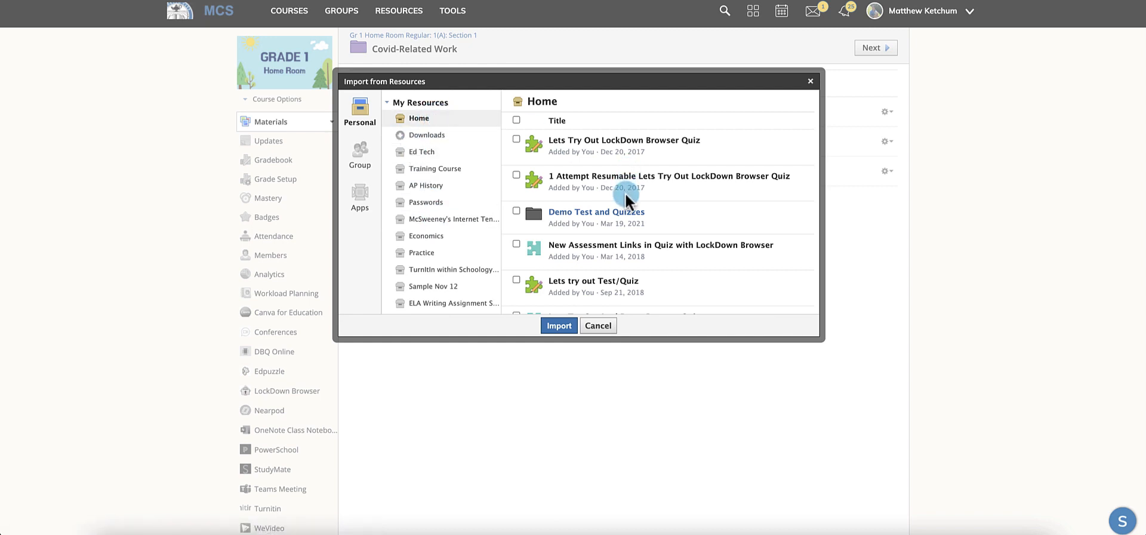
scroll(624, 194, "down", 10)
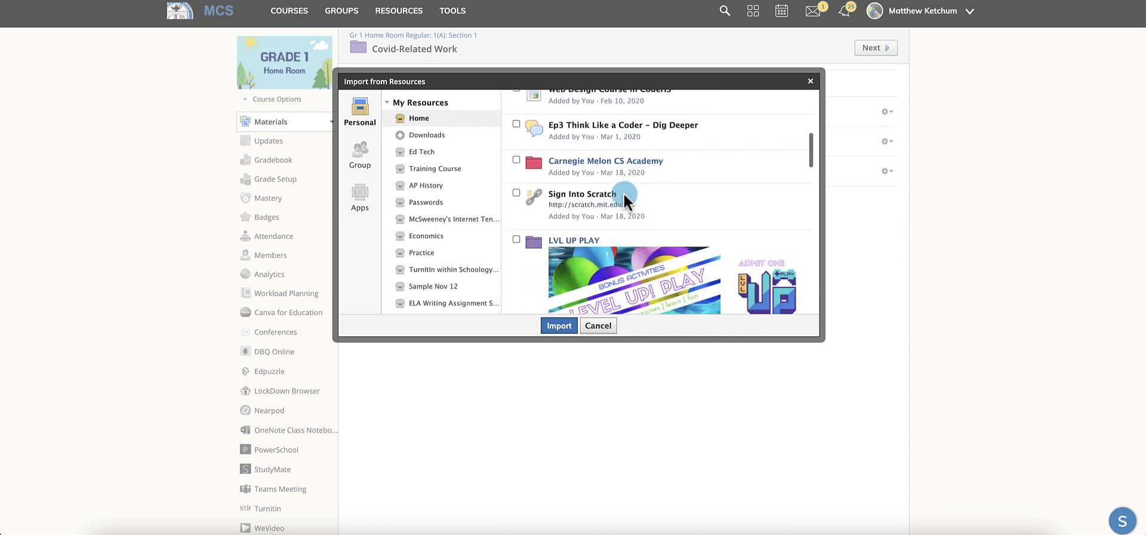
scroll(624, 194, "down", 5)
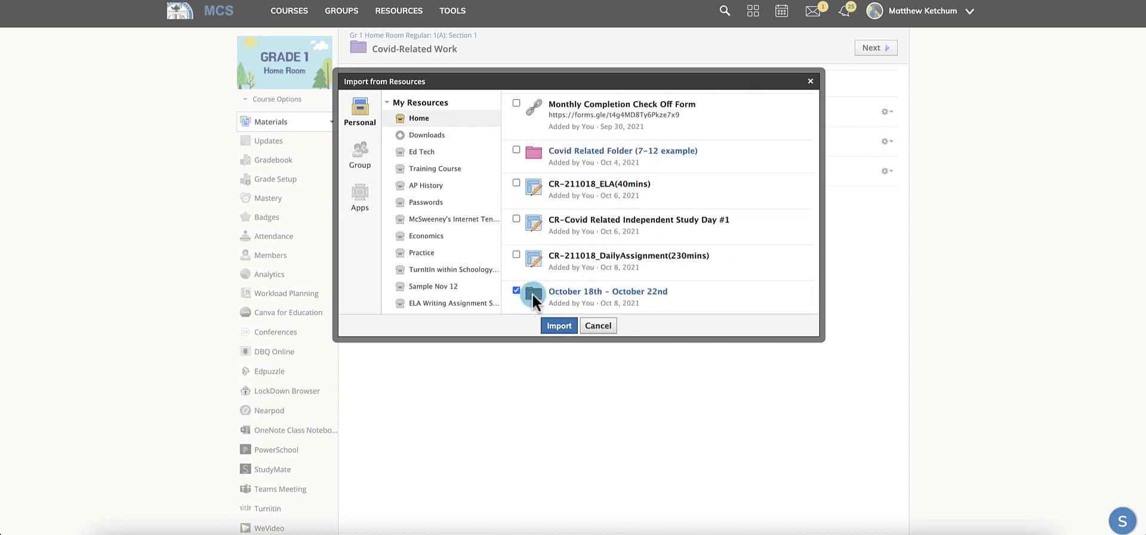
left_click(556, 328)
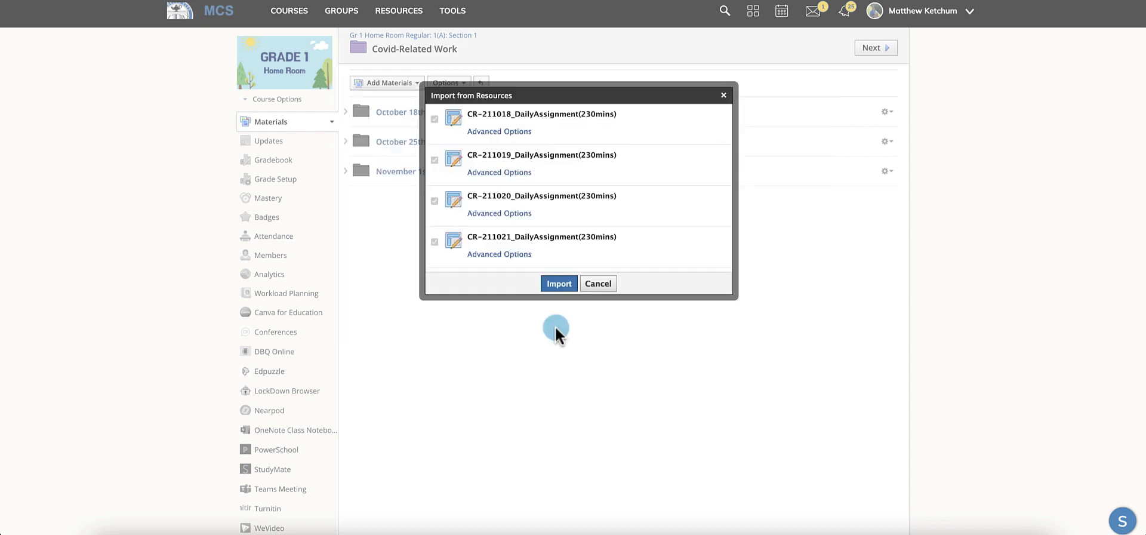
left_click(556, 286)
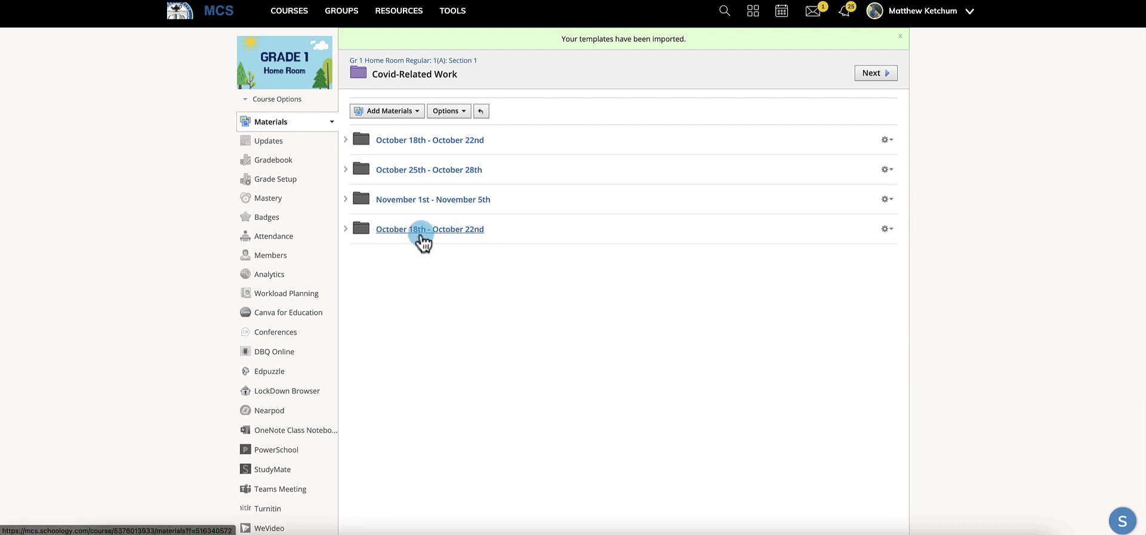
- Rename the imported duplicate folder at the end of the list as November 8th - November 12th and save it
left_click(886, 208)
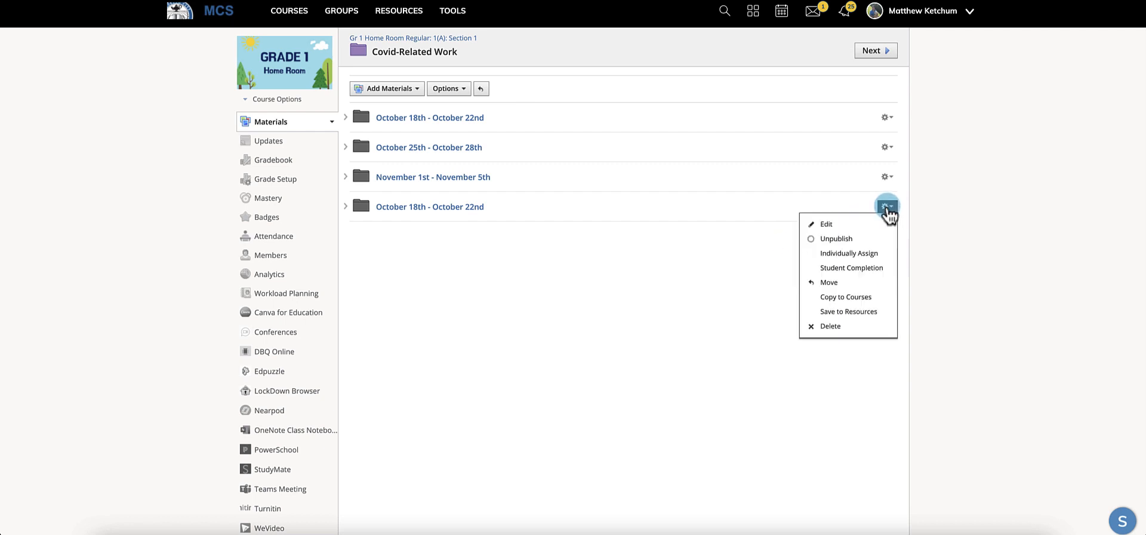
left_click(836, 225)
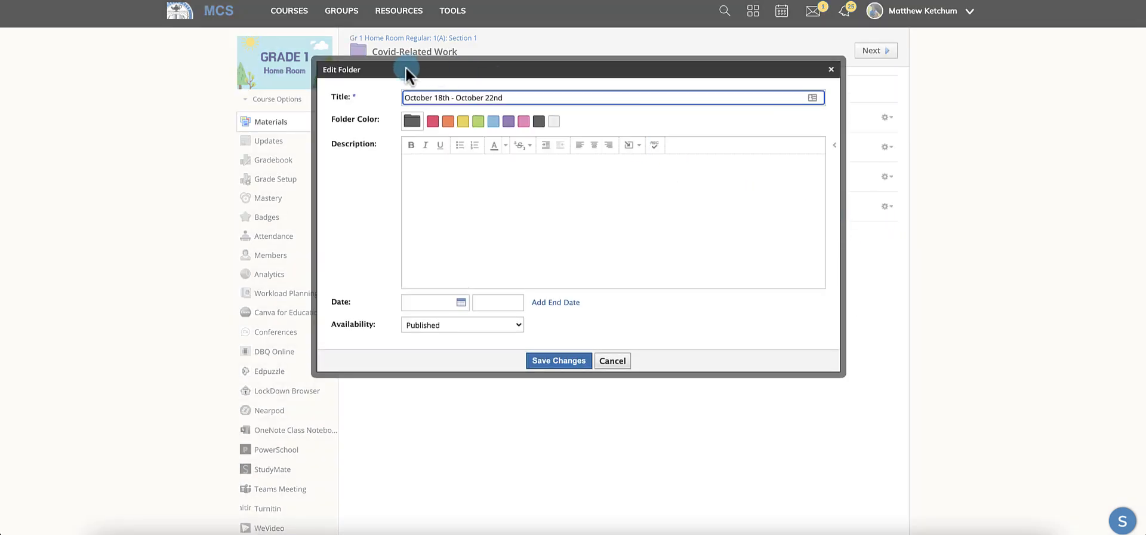
left_click_drag(466, 97, 395, 95)
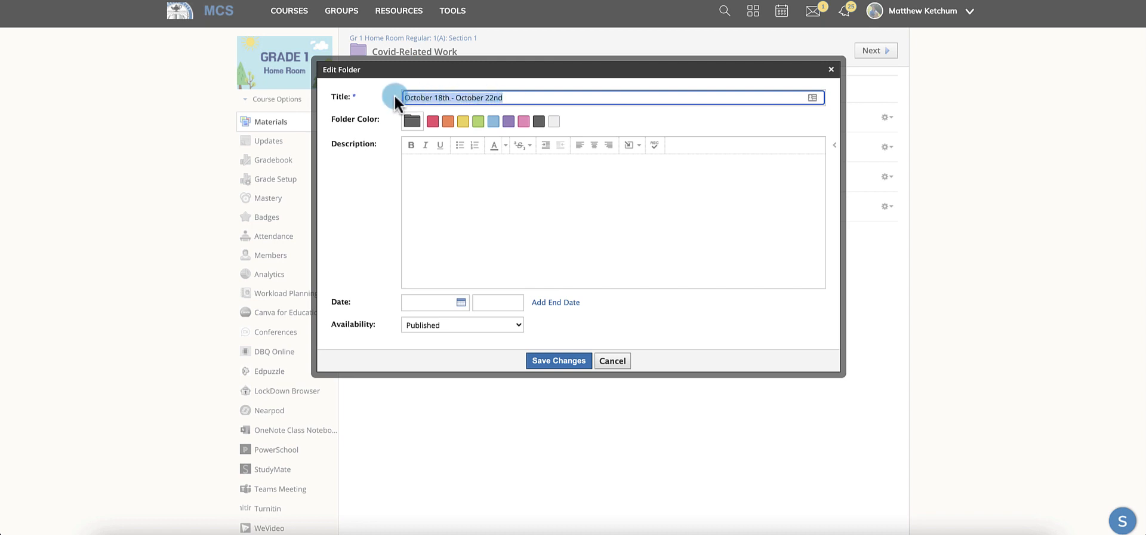
key("BackSpace")
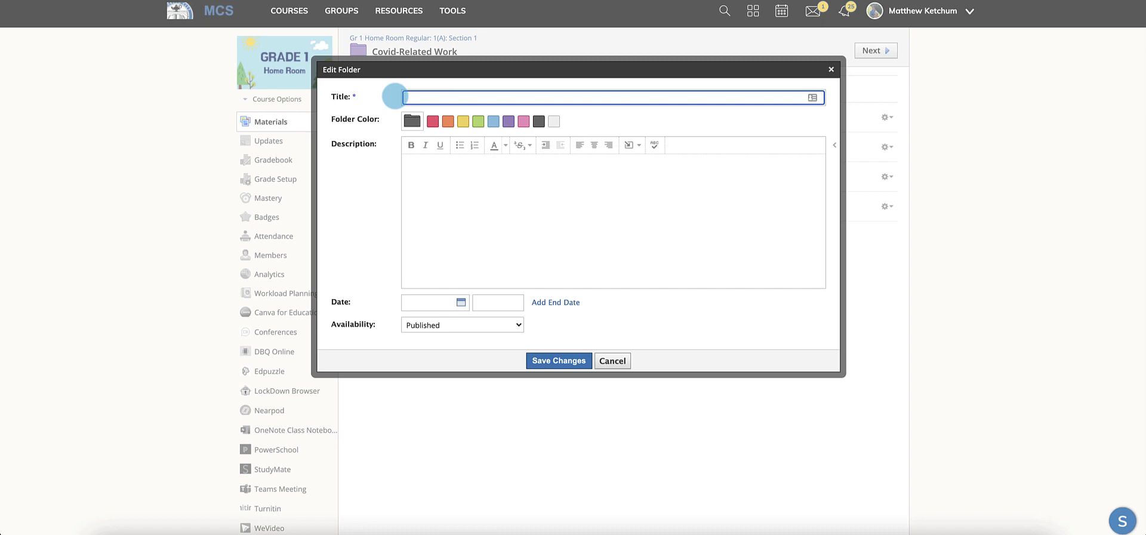
type("November 8th - November 12th")
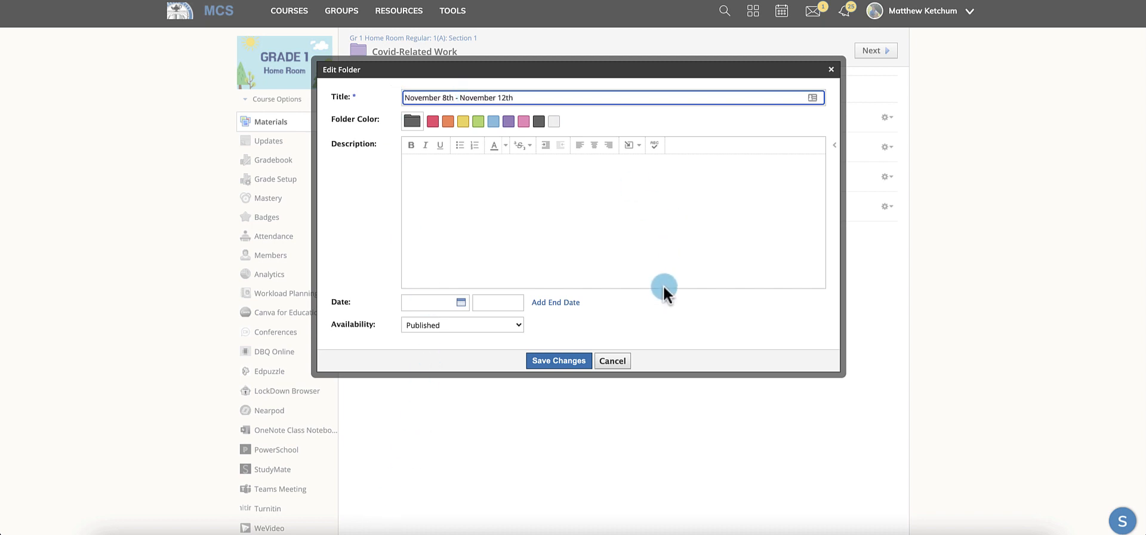
left_click(552, 359)
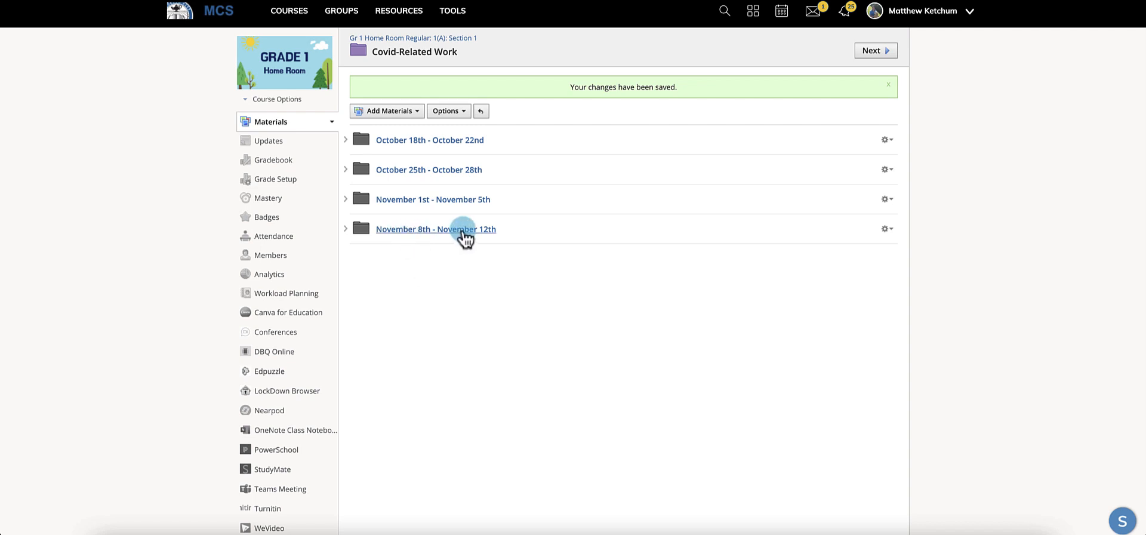
- Rename the first assignment in the November 8th - November 12th folder as CR-211108_DailyAssignment(230mins) and save the changes
left_click(436, 232)
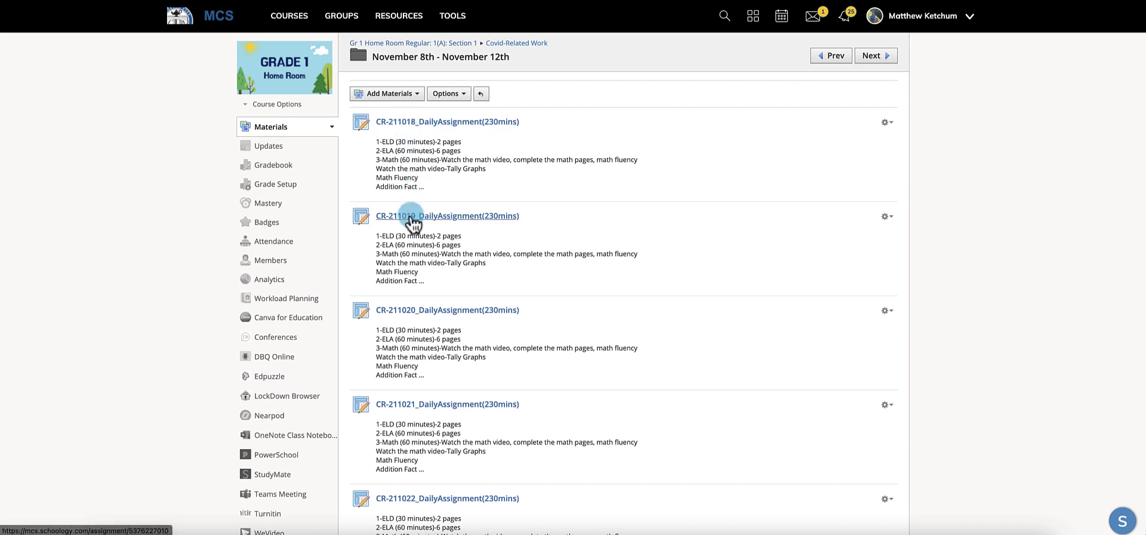
left_click(884, 123)
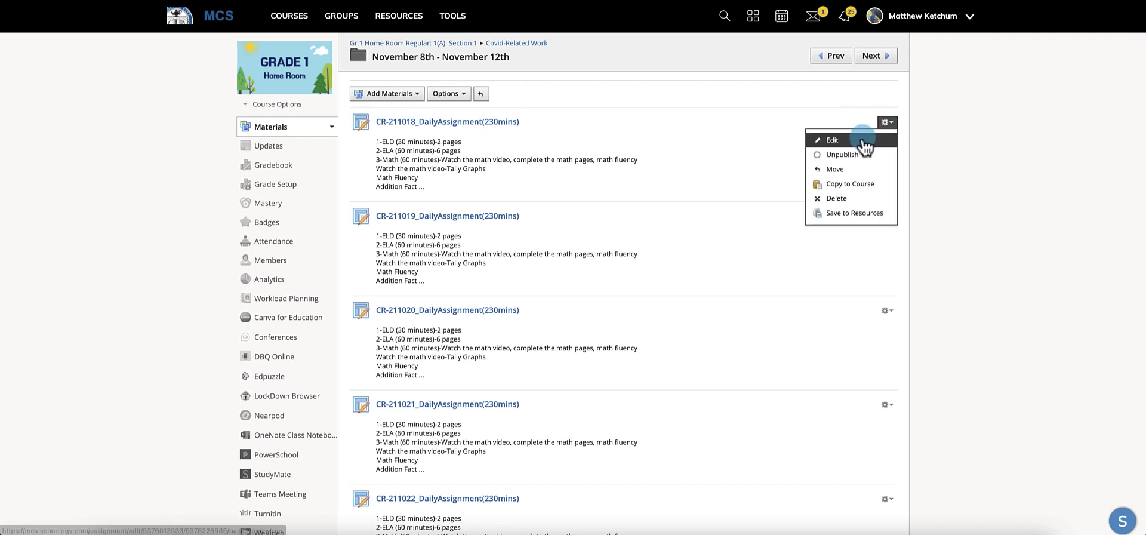
left_click(863, 141)
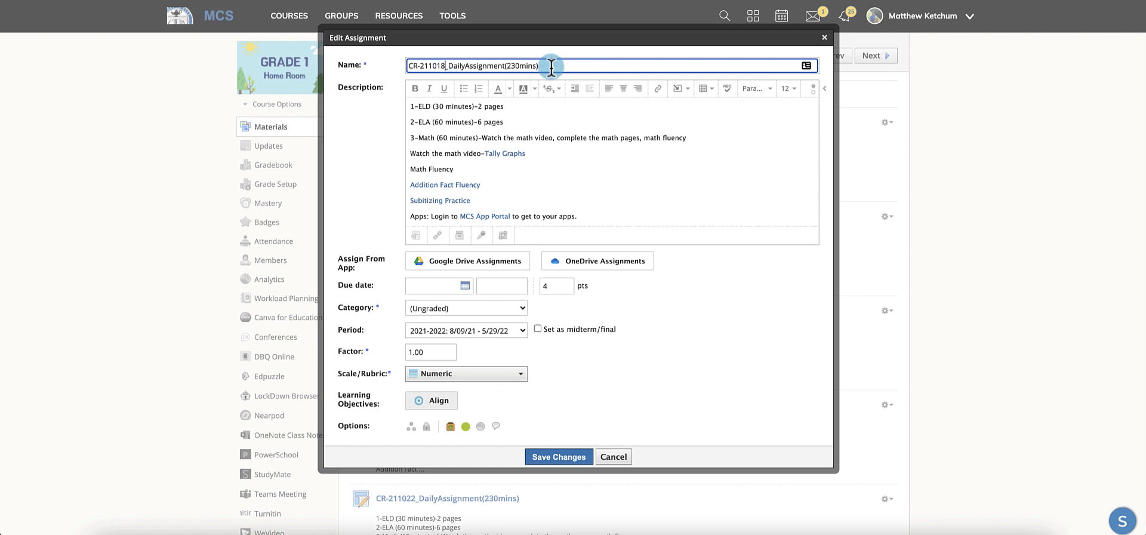
key("BackSpace")
key("BackSpace")
key("BackSpace")
key("BackSpace")
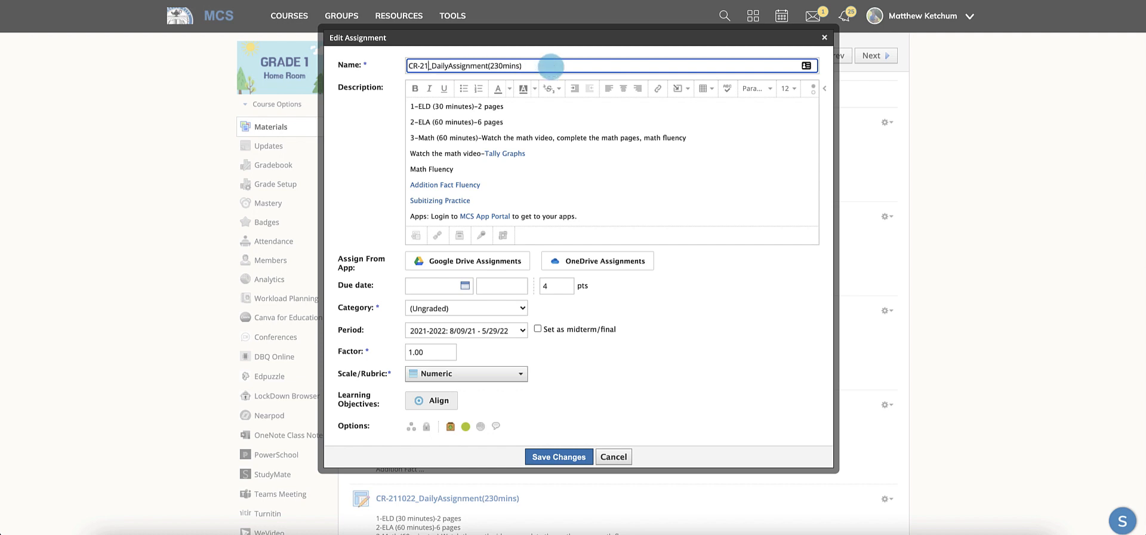
type("1108")
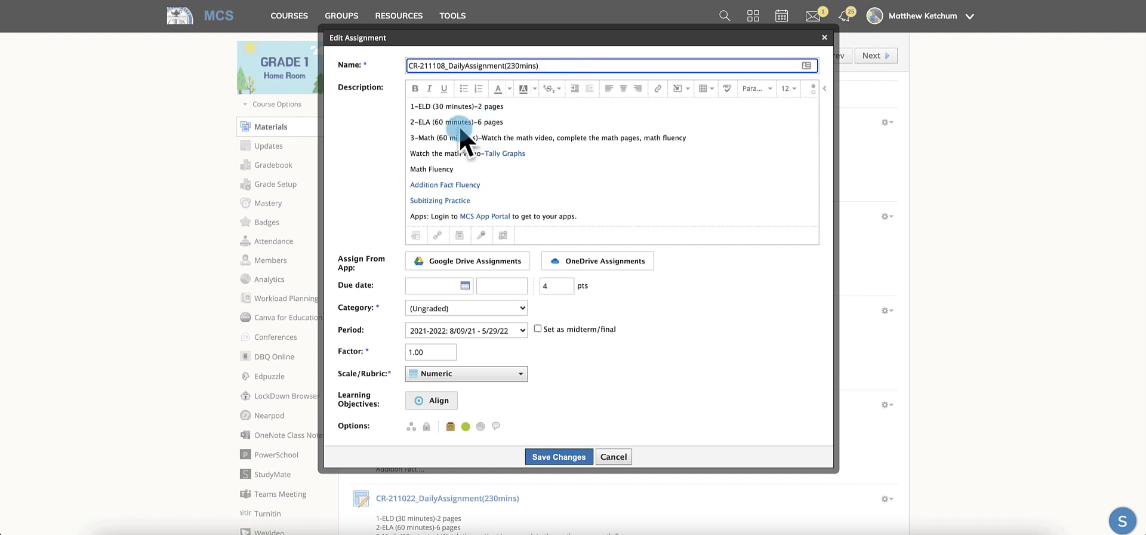
left_click(585, 457)
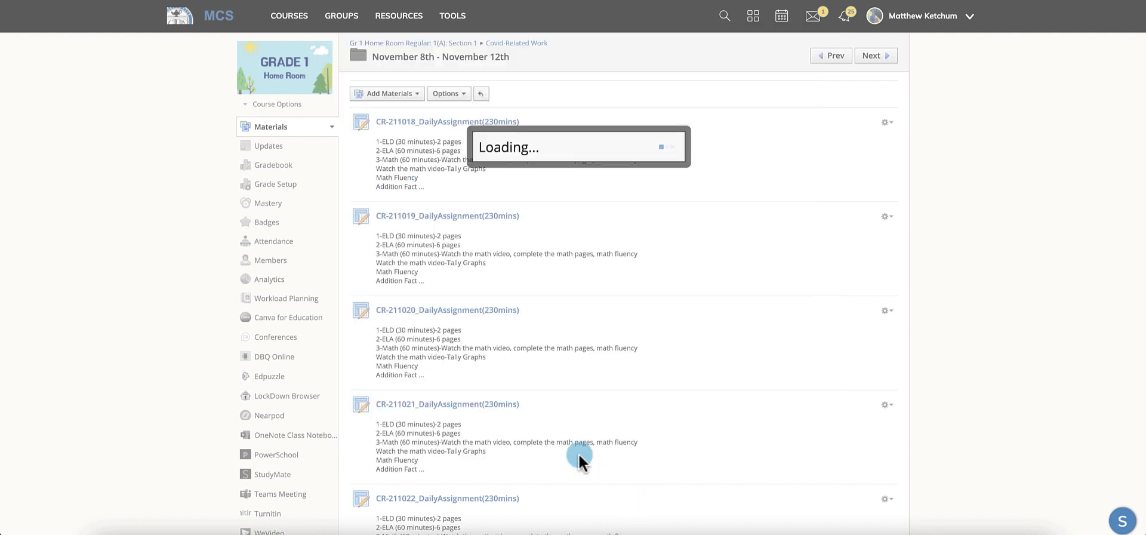
left_click(886, 217)
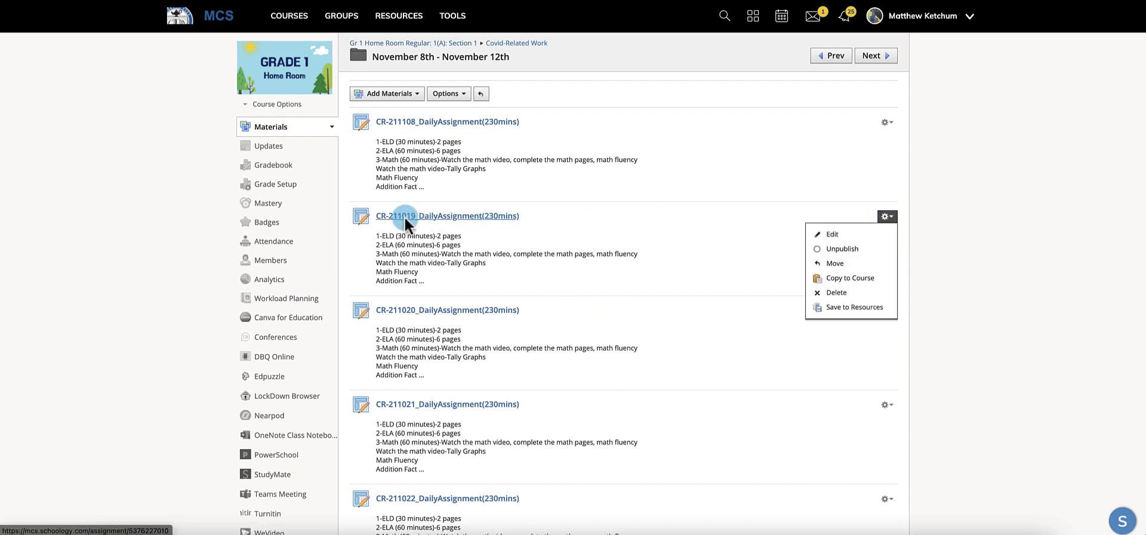
left_click_drag(432, 133, 452, 204)
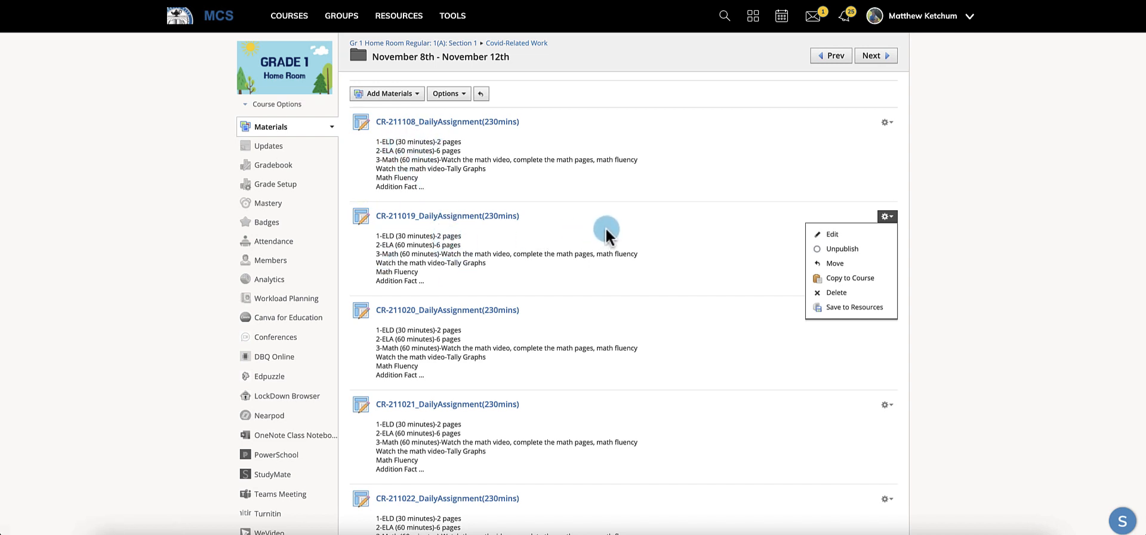
left_click(945, 117)
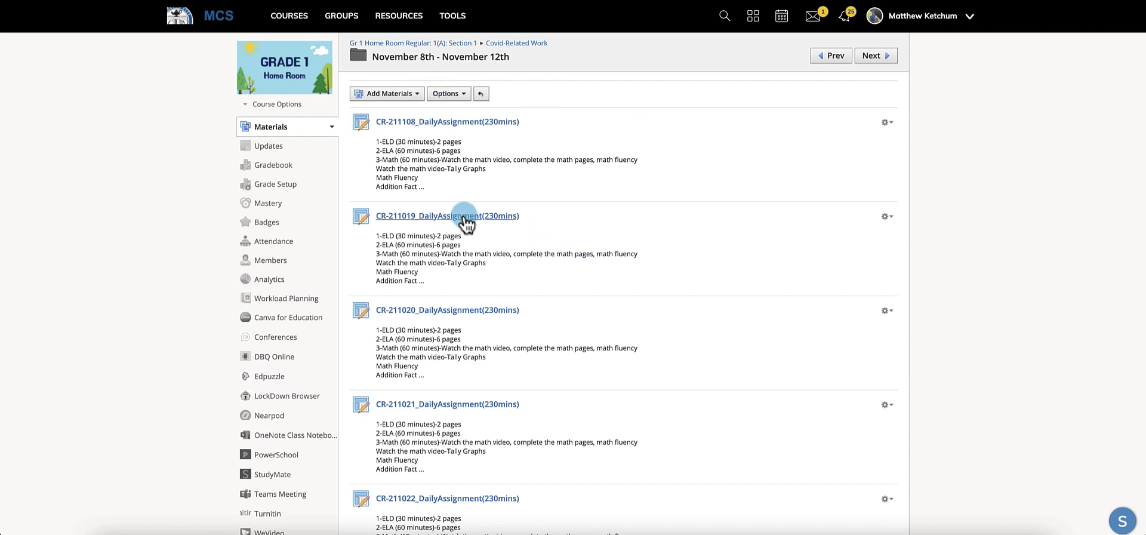
- Return to the course materials and open the October 18th - October 22nd folder inside Covid-Related Work
left_click(280, 133)
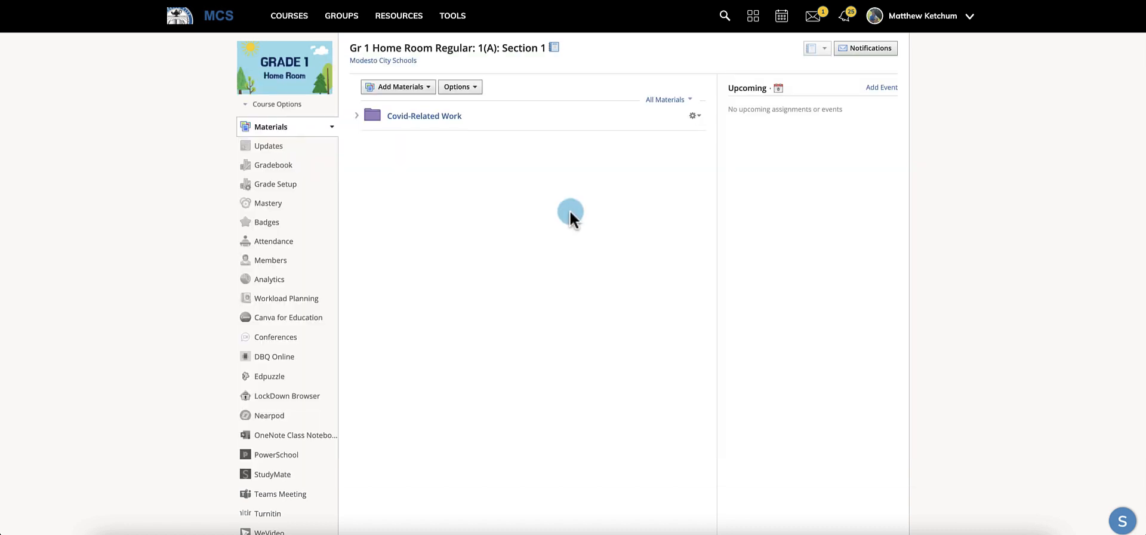
left_click(422, 117)
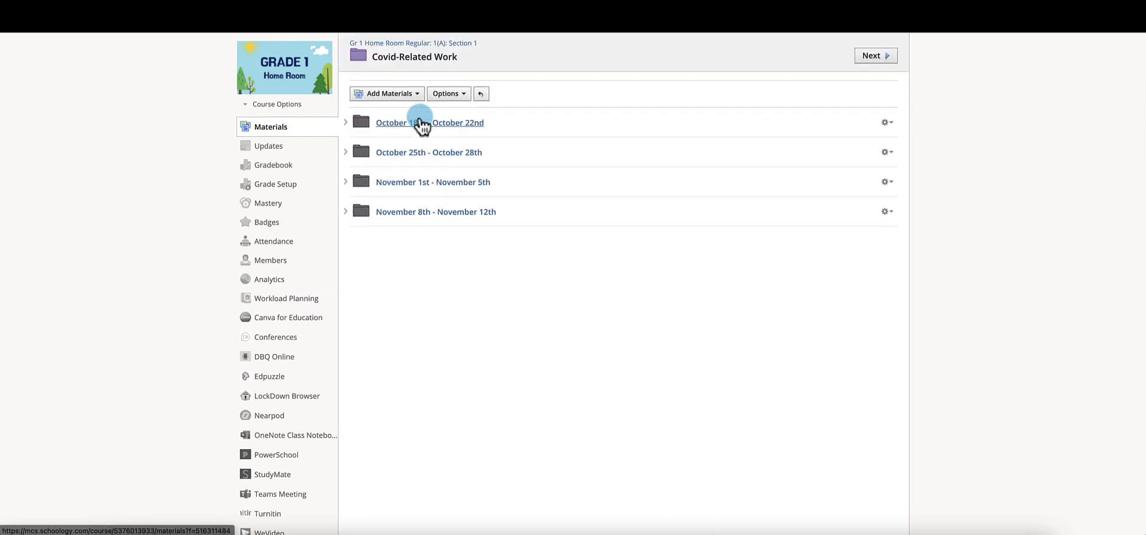
left_click(421, 127)
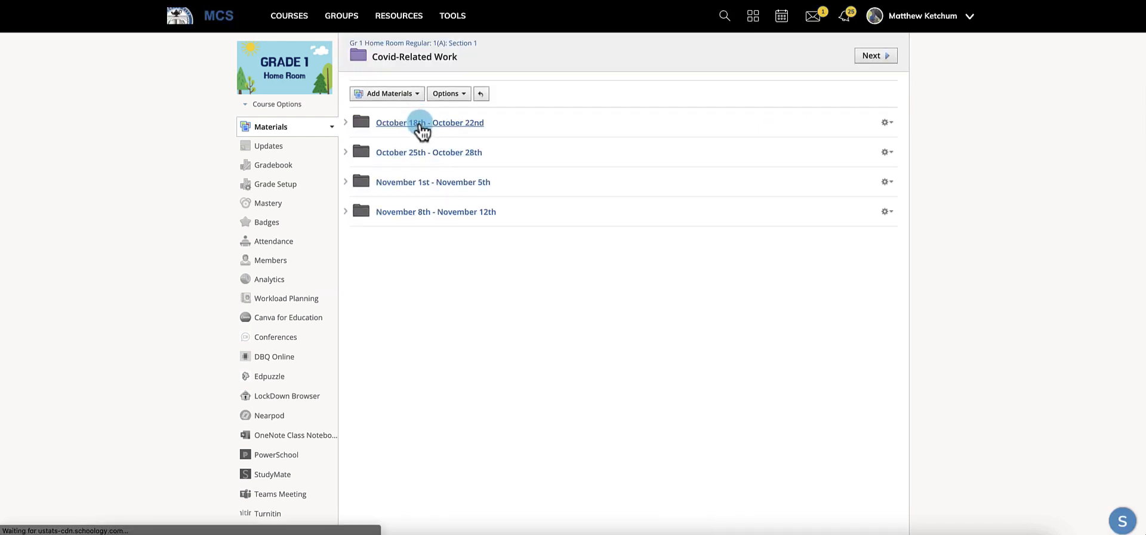